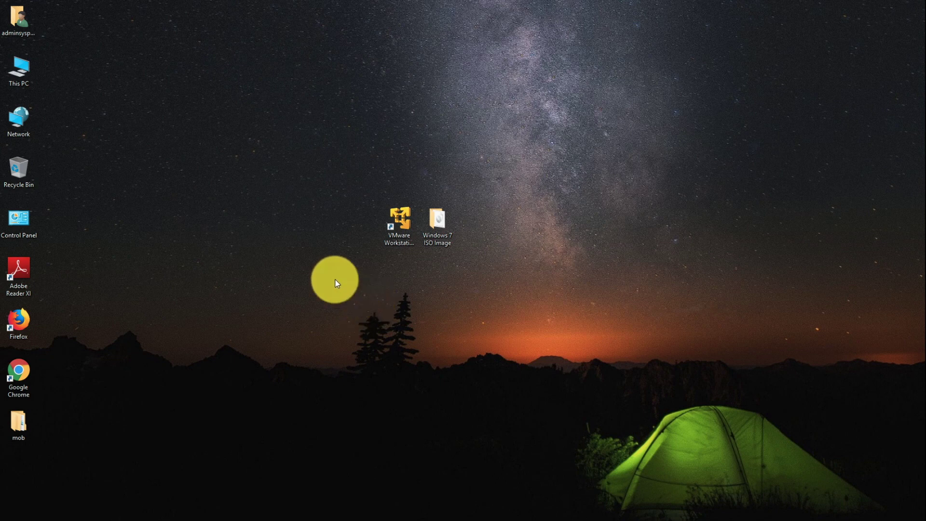
Step: Check this computer's processor, installed memory and system type in its system properties
right_click(18, 71)
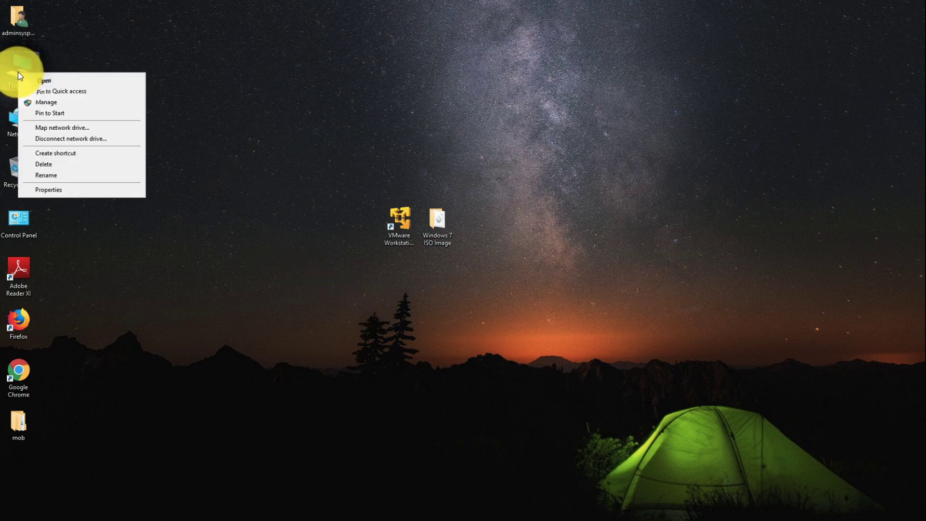
click(59, 190)
drag(120, 282, 345, 161)
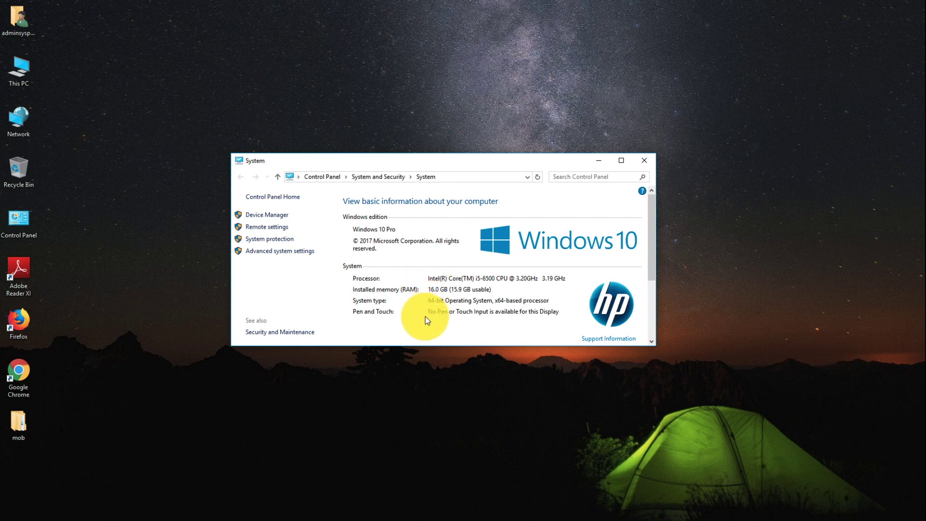
click(644, 163)
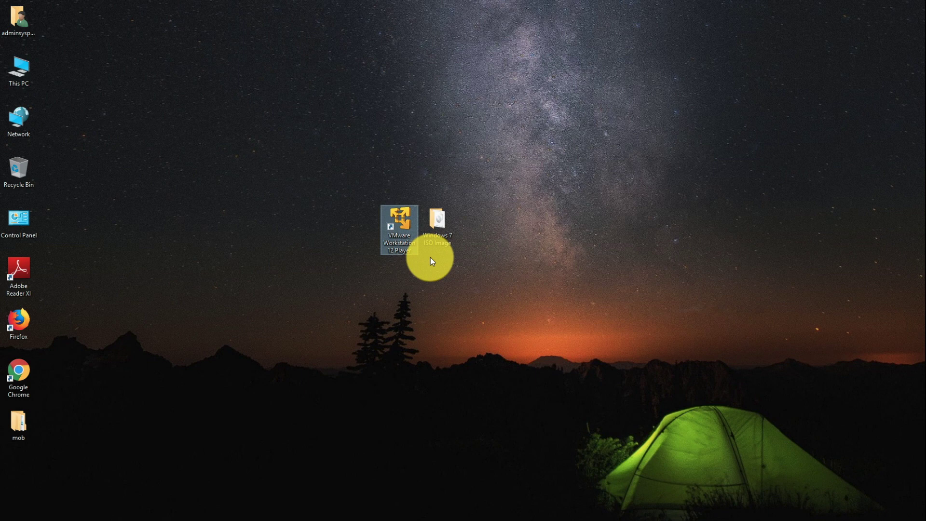
Step: Look inside the desktop's Windows 7 ISO Image folder for the installer disc image, then put the folder window away
double_click(437, 238)
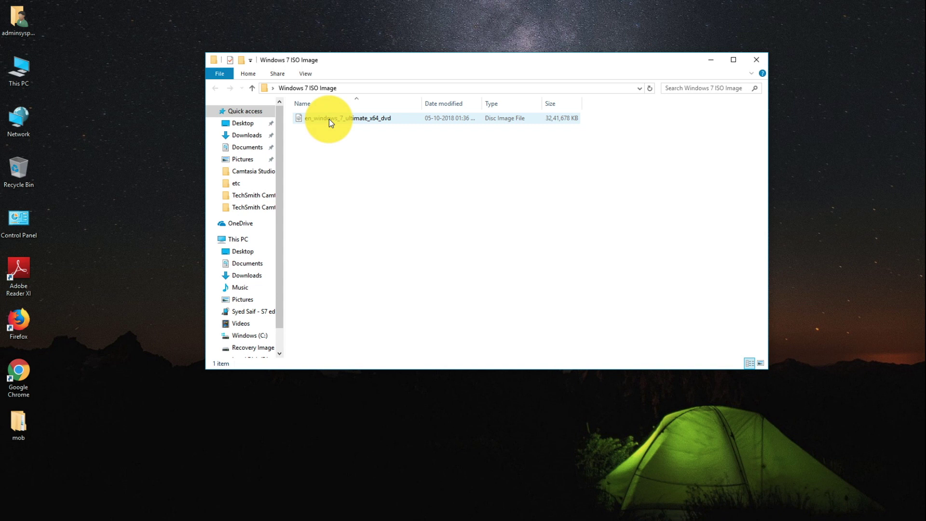
click(709, 59)
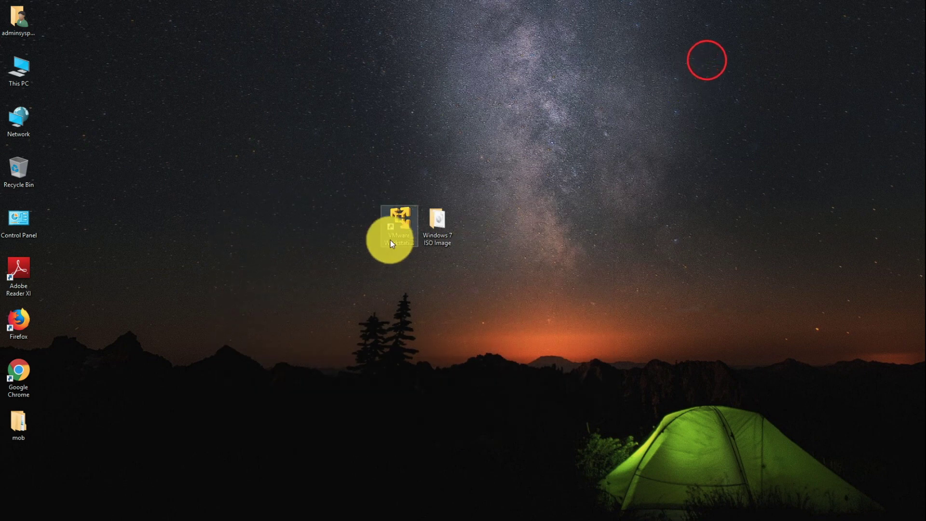
Step: Launch VMware Workstation 12 Player, centre its window and start creating a new virtual machine
double_click(398, 223)
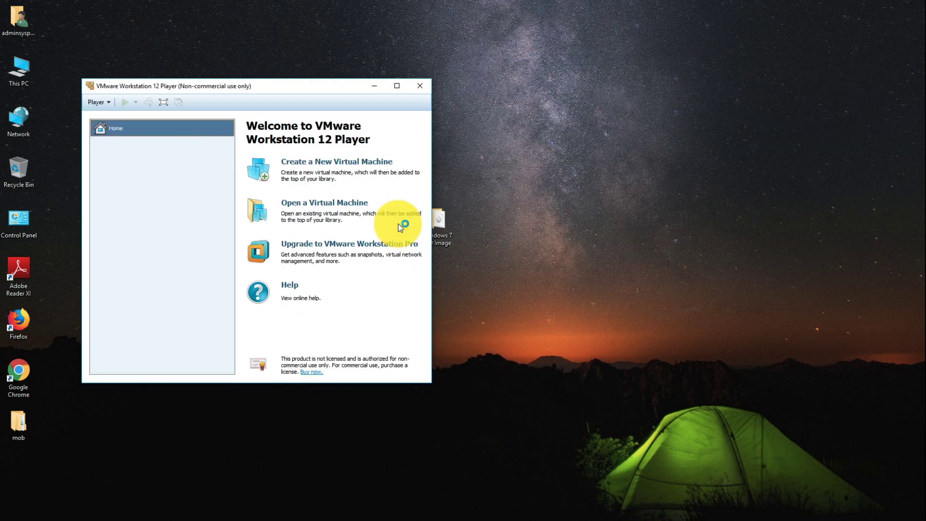
drag(288, 85, 495, 106)
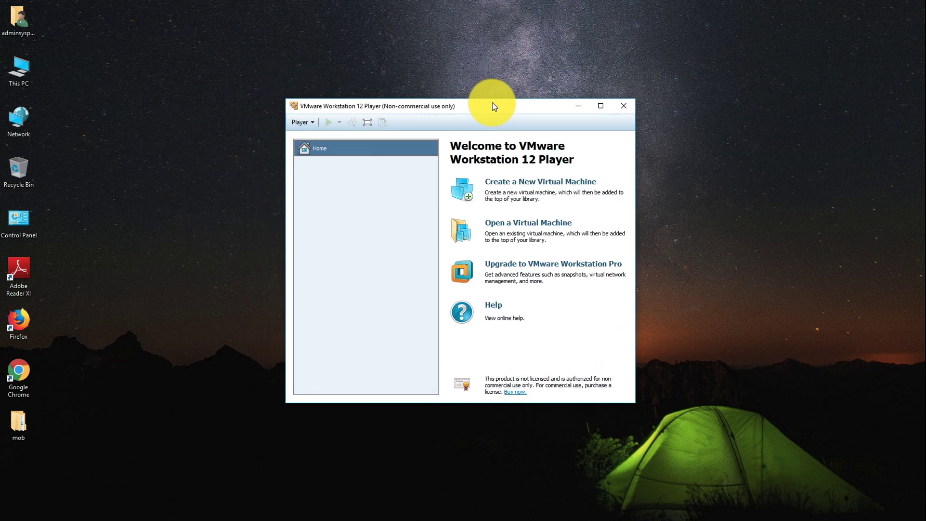
click(513, 185)
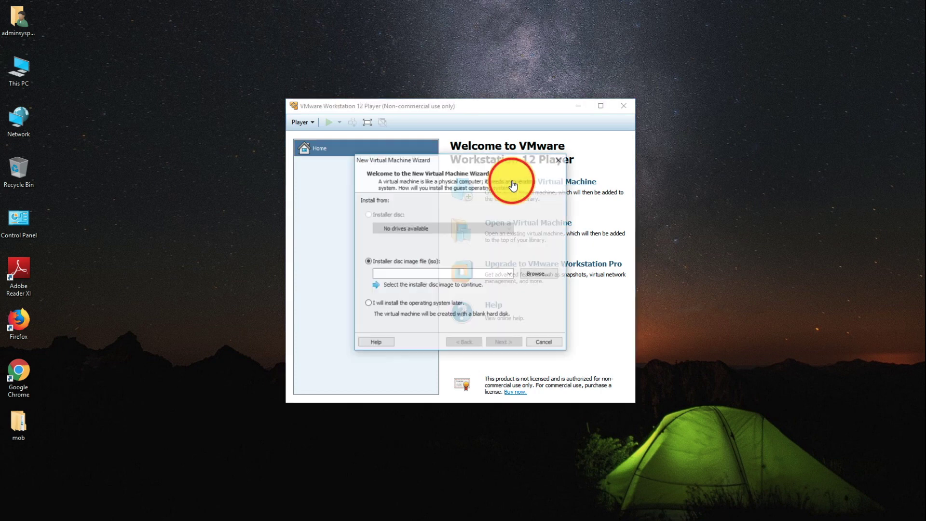
Step: Choose en_windows_7_ultimate_x64_dvd from the desktop's Windows 7 ISO Image folder as the installer disc image and continue
click(533, 274)
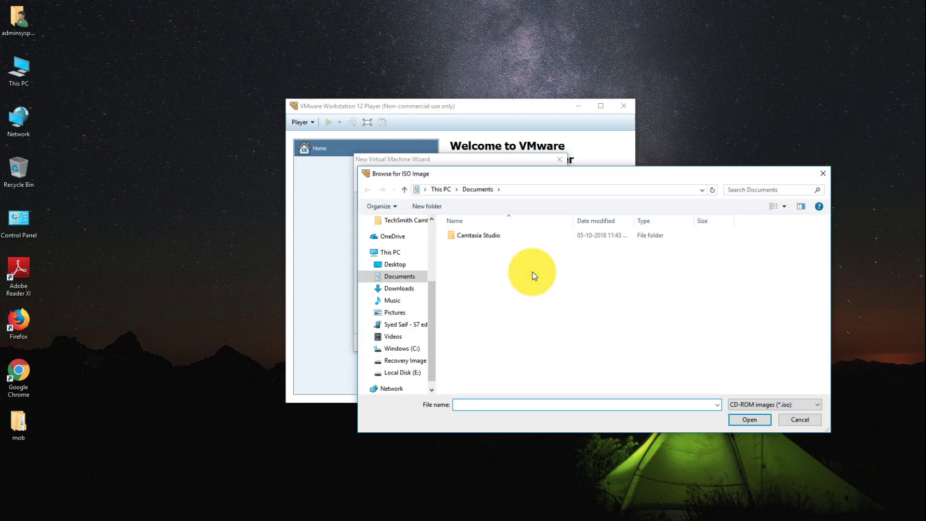
click(397, 265)
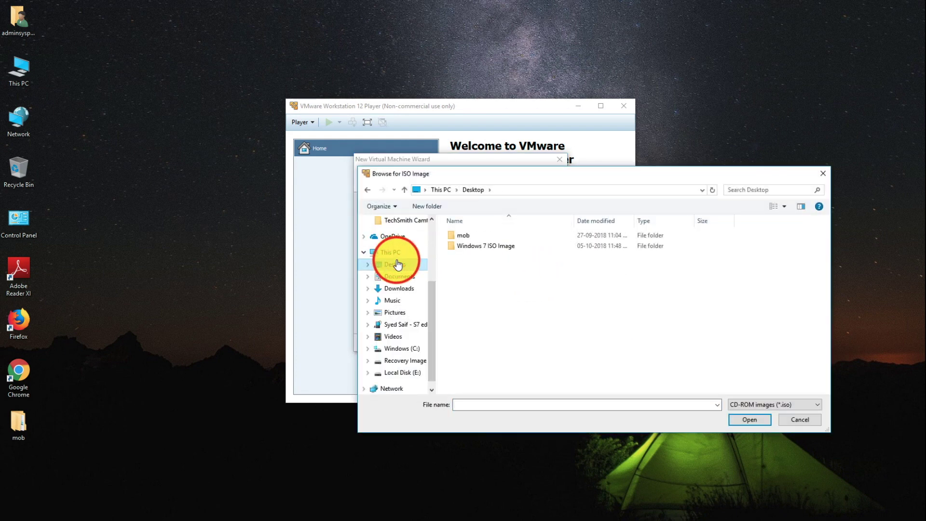
double_click(468, 246)
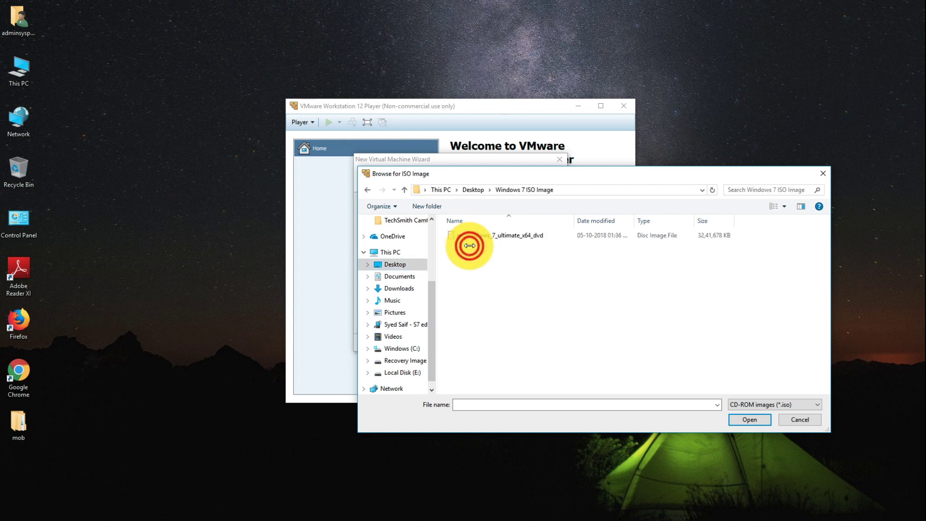
double_click(470, 237)
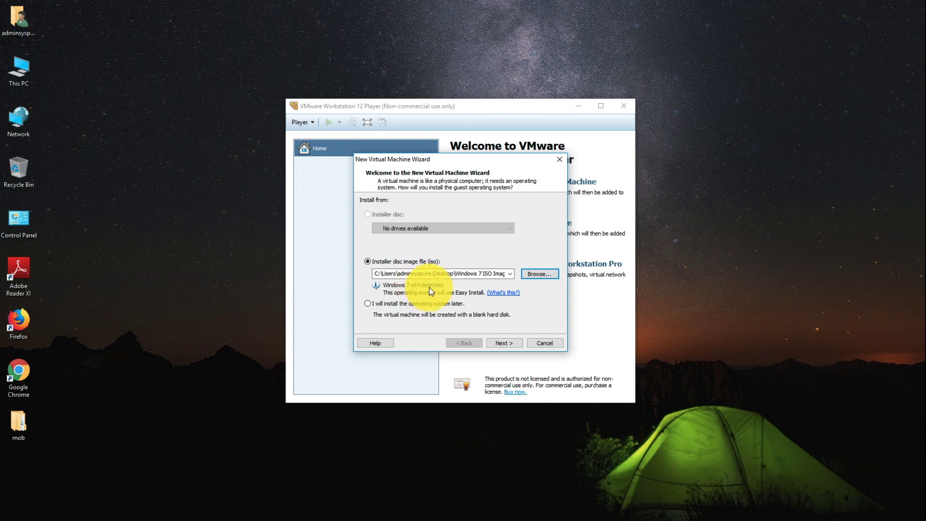
click(503, 341)
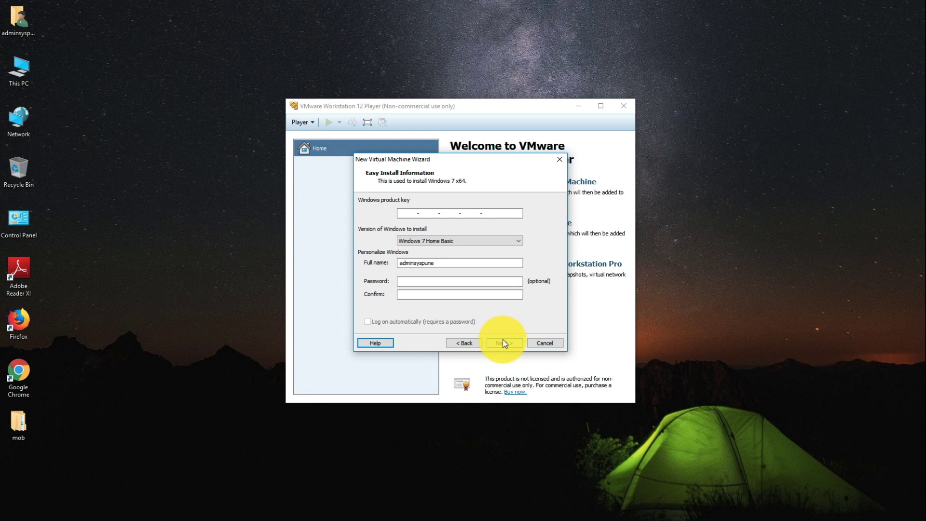
Step: Set the Windows full name to Techbyte and continue without a product key
double_click(449, 263)
key(BackSpace)
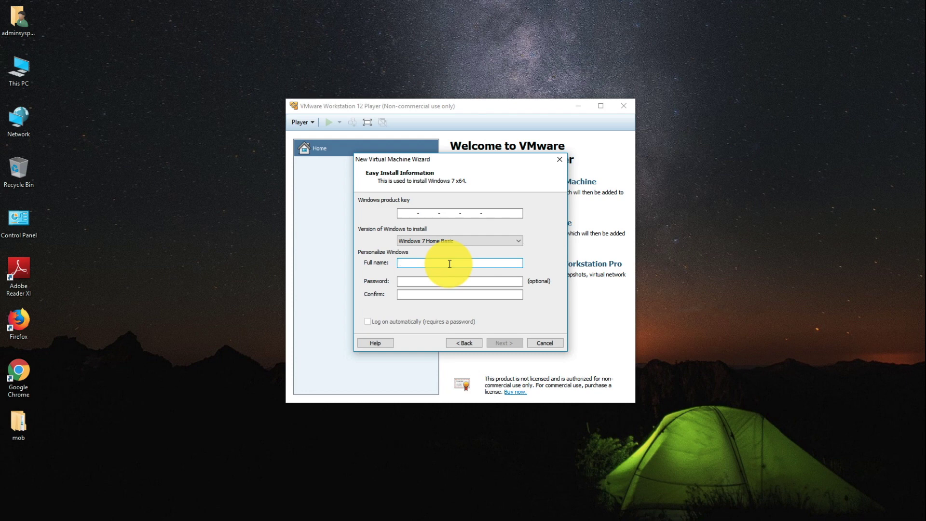
text(Techbyte)
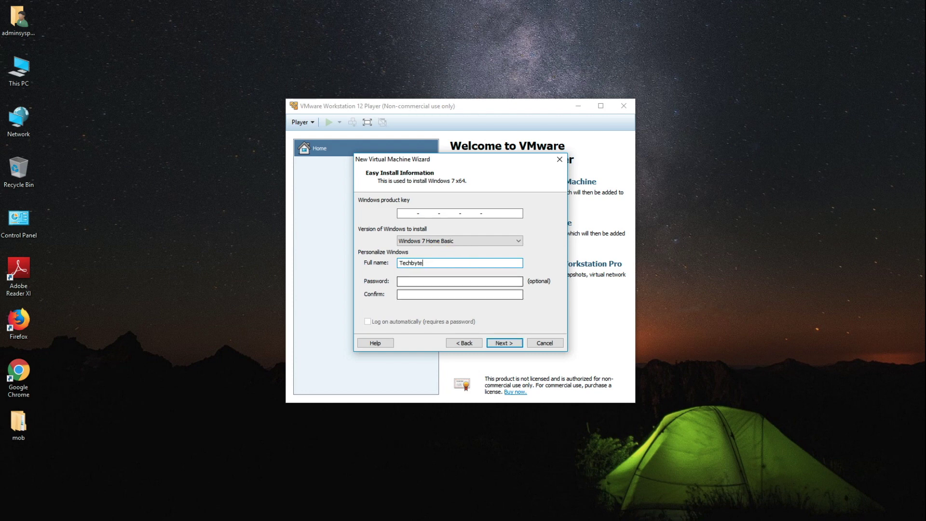
click(500, 343)
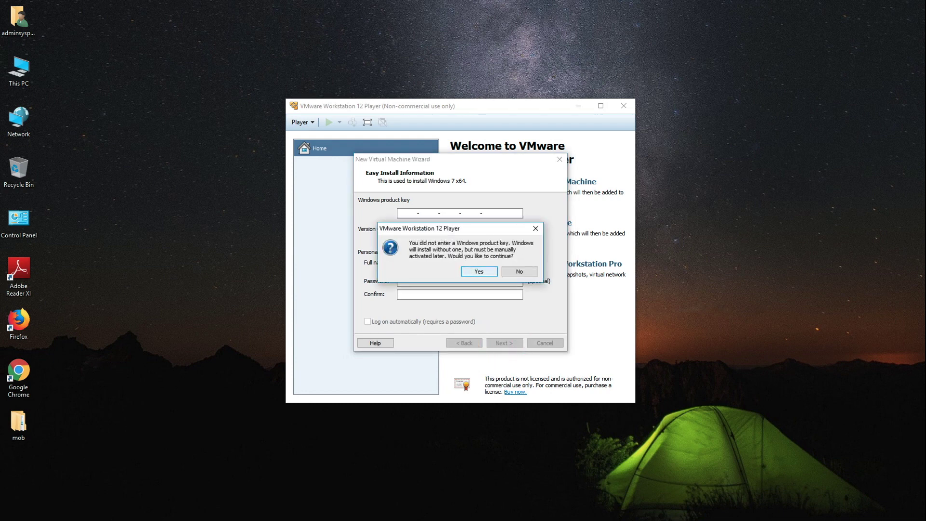
click(477, 272)
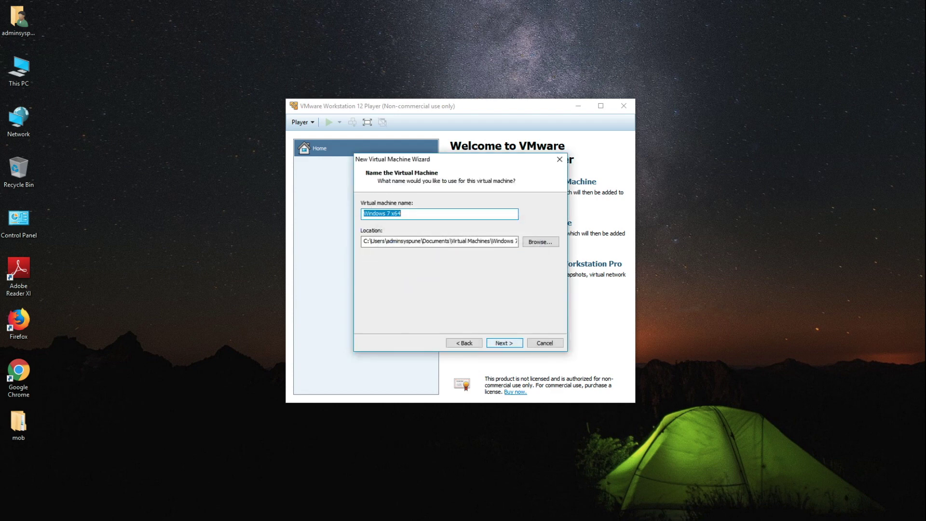
Step: Name the virtual machine "Windows 7 VM"
click(433, 216)
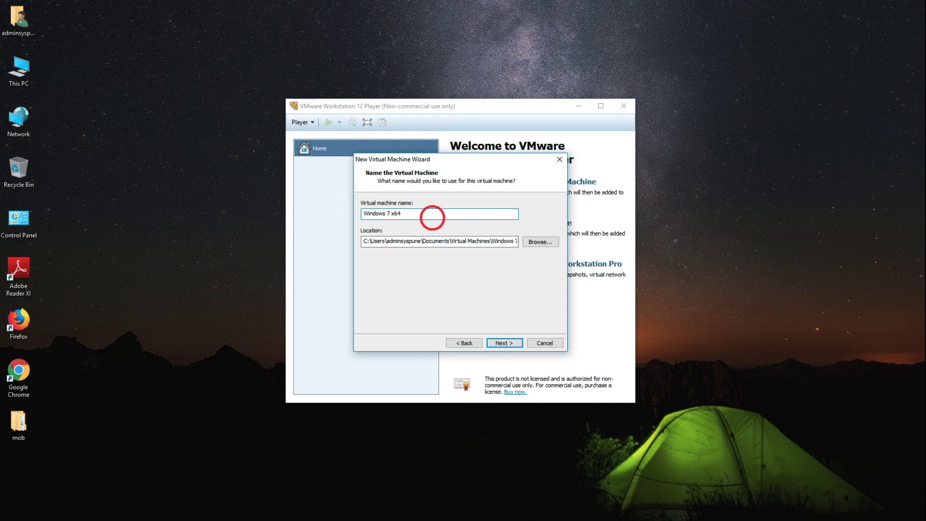
key(BackSpace)
key(BackSpace)
key(BackSpace)
text(VM)
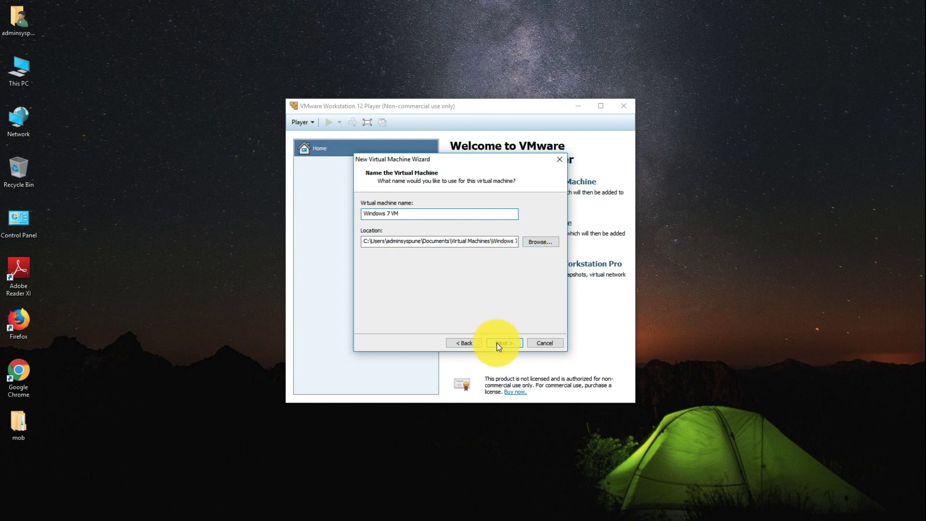
Step: Create a folder named "Windows 7 Virtual machine" on Local Disk (E:) for storing the virtual machine
click(529, 245)
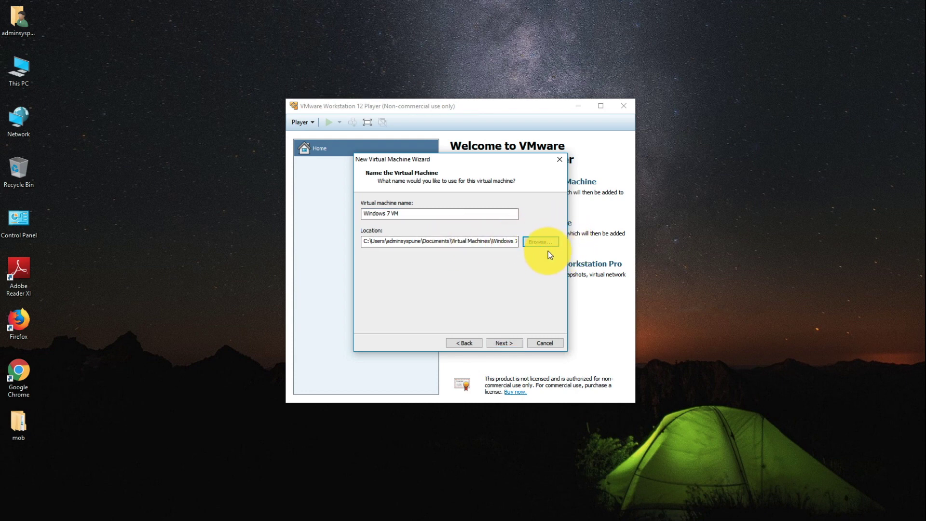
double_click(20, 70)
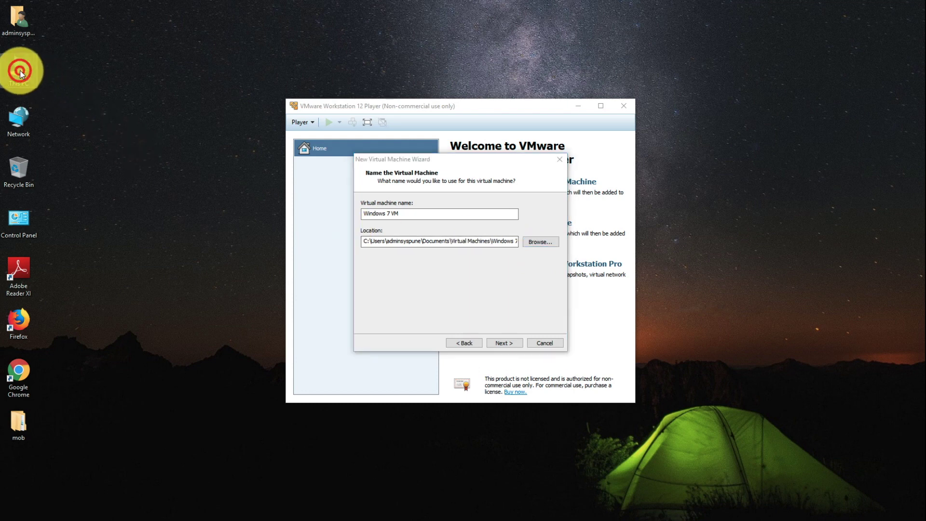
double_click(373, 268)
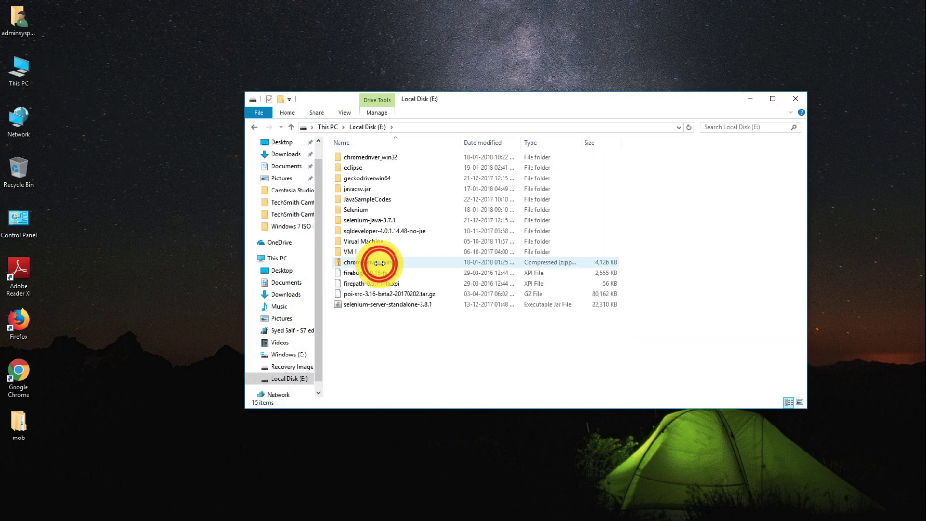
right_click(366, 322)
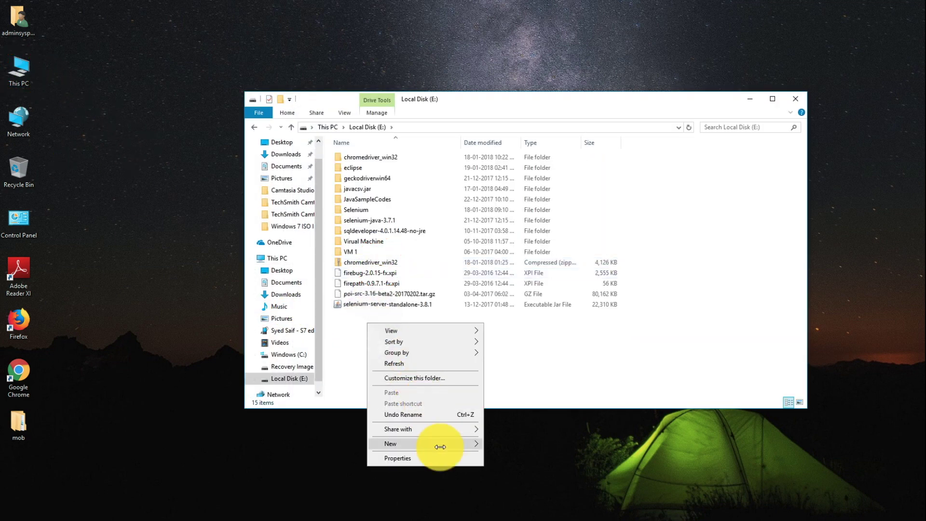
mouse_move(439, 444)
click(527, 307)
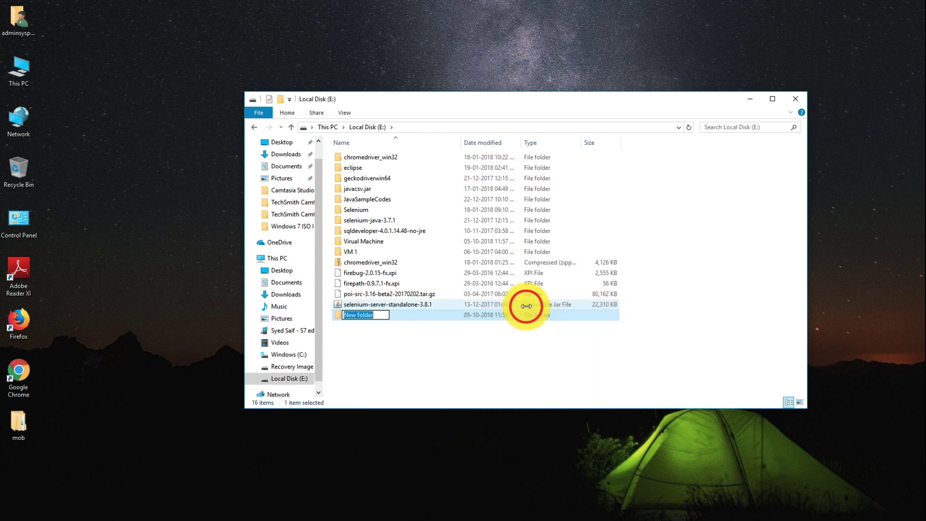
text(Windows )
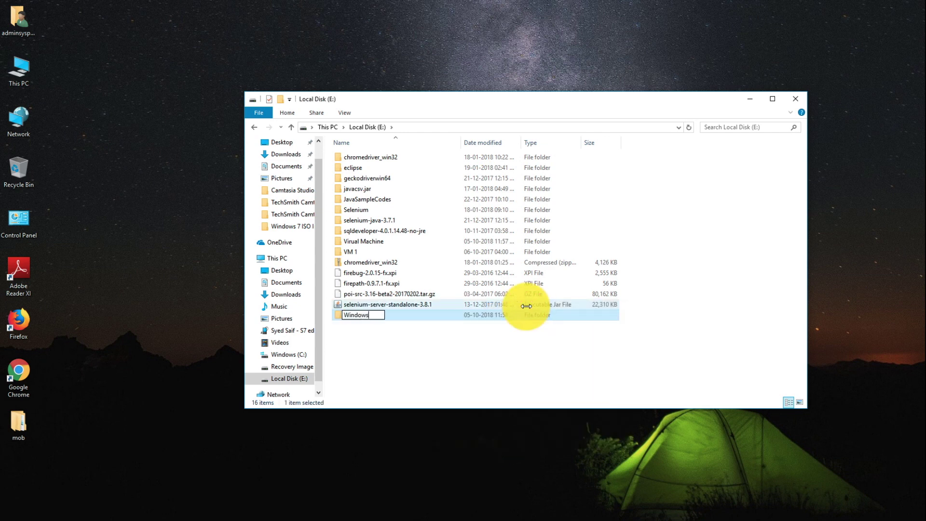
text(7 Virtual machine)
key(Return)
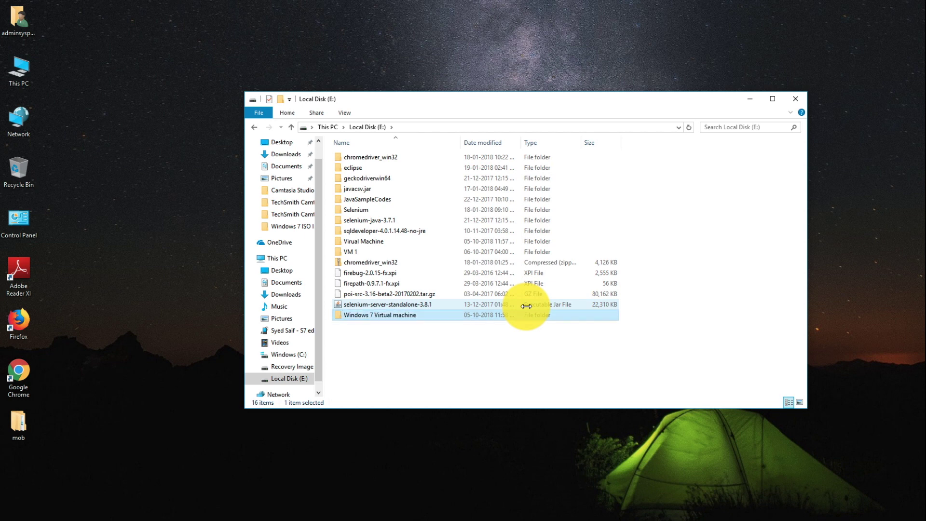
key(Return)
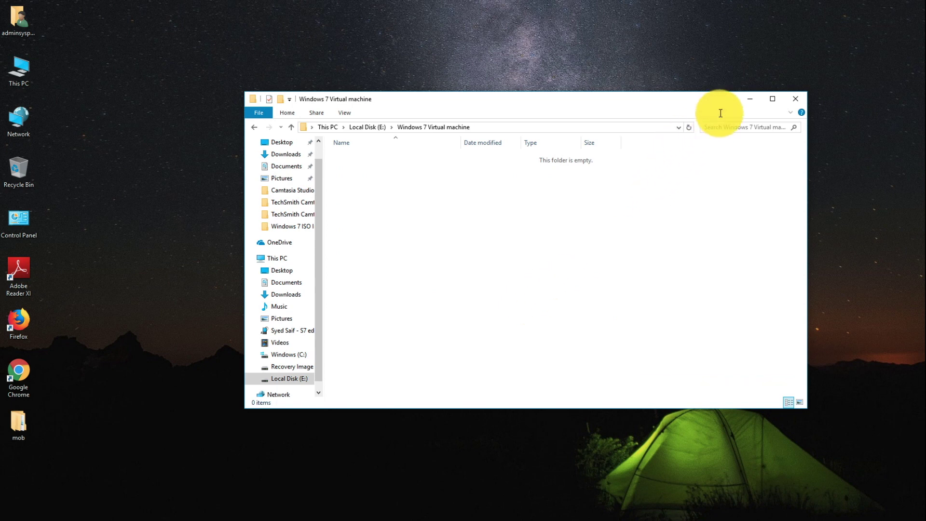
click(749, 99)
Step: Set the virtual machine's location to E:\Windows 7 Virtual machine and continue to the disk capacity settings
click(549, 241)
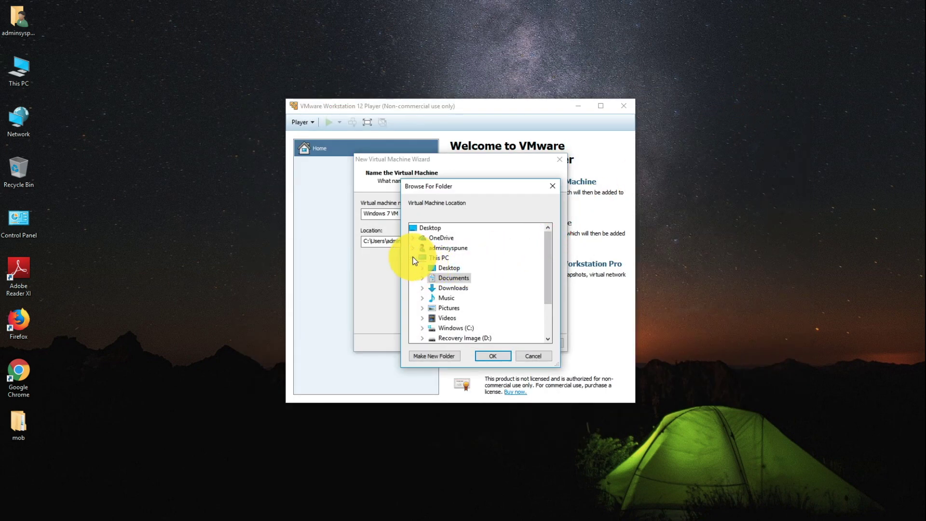
scroll(432, 337, down, 1)
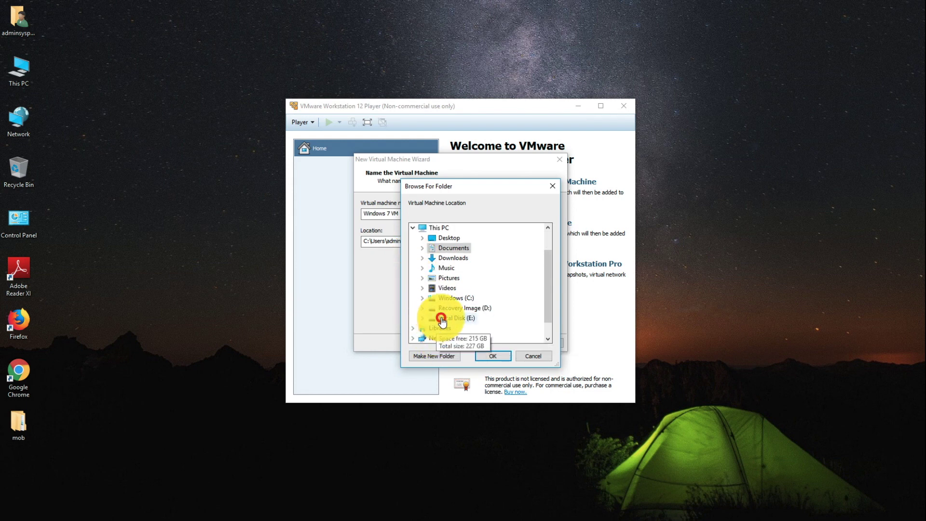
click(442, 319)
scroll(443, 322, down, 1)
click(458, 308)
click(489, 356)
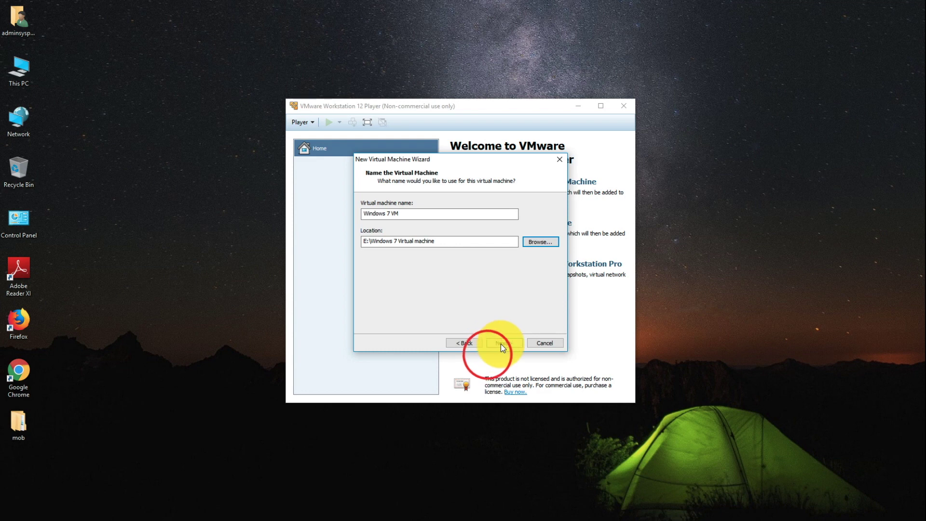
click(502, 343)
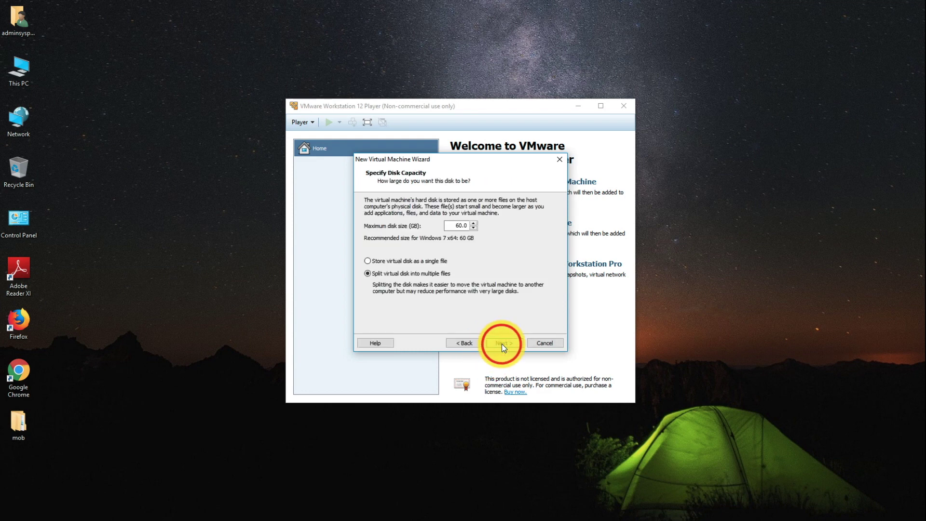
Step: Set the maximum disk size to 100 GB, keep the virtual disk split into multiple files, and continue
click(458, 226)
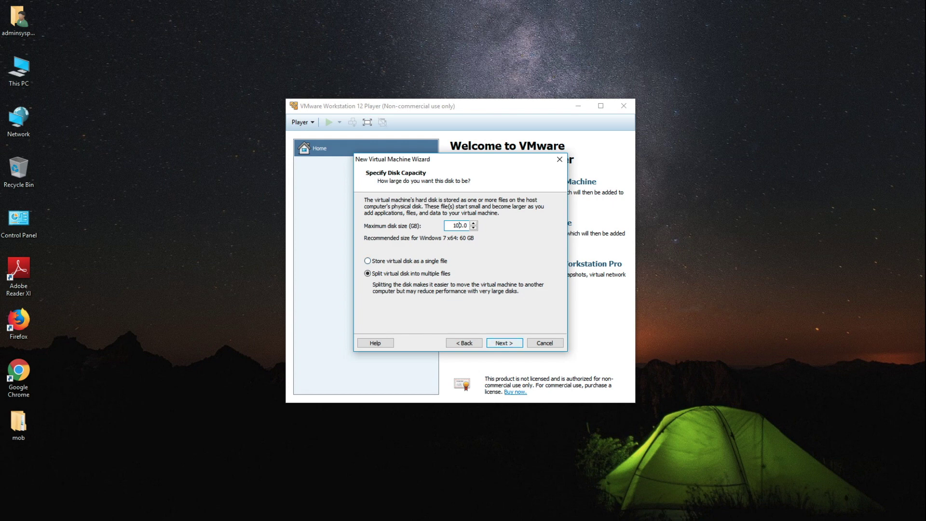
click(504, 343)
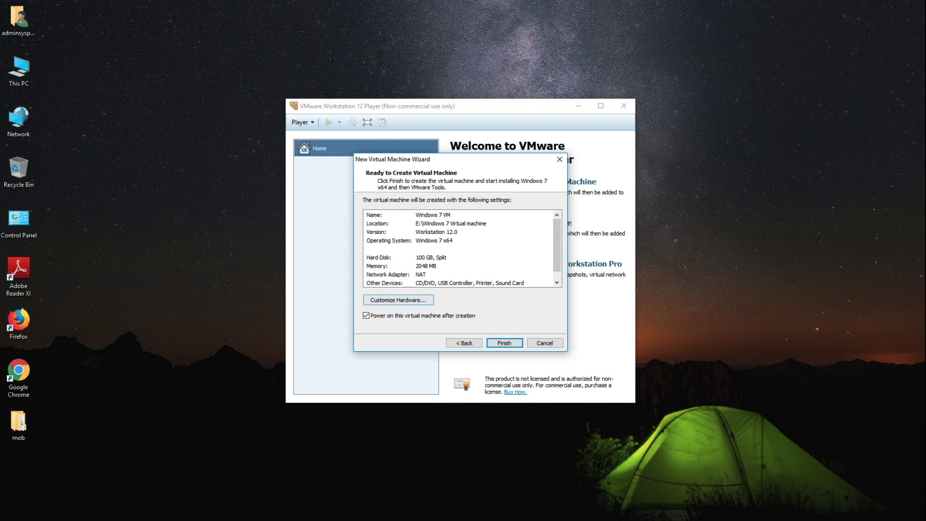
Step: Customize the virtual machine's hardware by setting its memory to 4096 MB
click(407, 300)
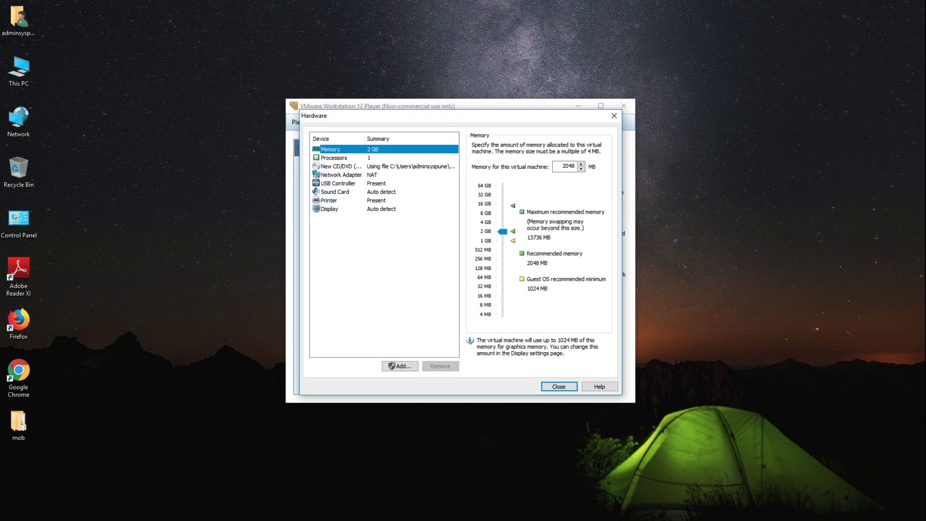
drag(503, 231, 503, 222)
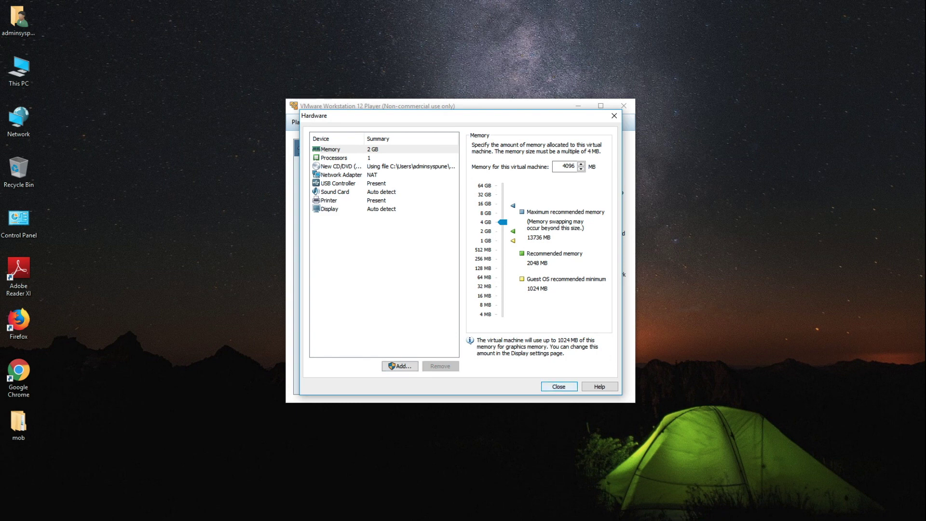
Step: Finish creating the virtual machine and accept the keyboard hook timeout update, with its message set not to show again
click(558, 387)
click(502, 342)
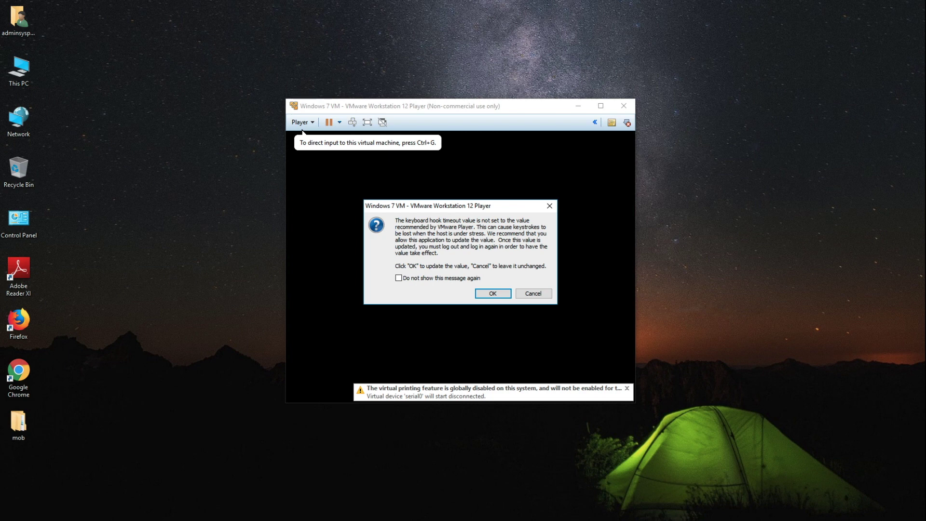
click(439, 277)
click(491, 293)
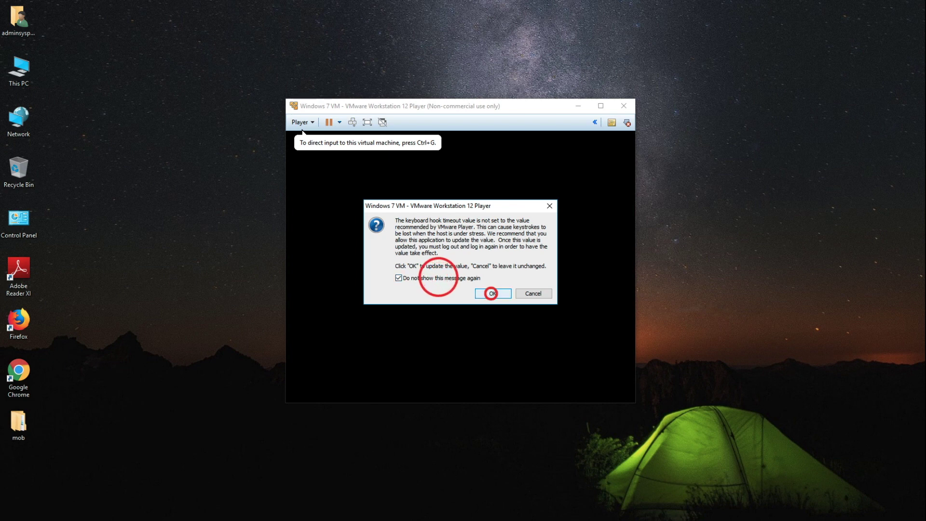
click(522, 308)
Step: Dismiss the Easy Install notice and restart the guest to continue the Windows installation
drag(500, 106, 388, 23)
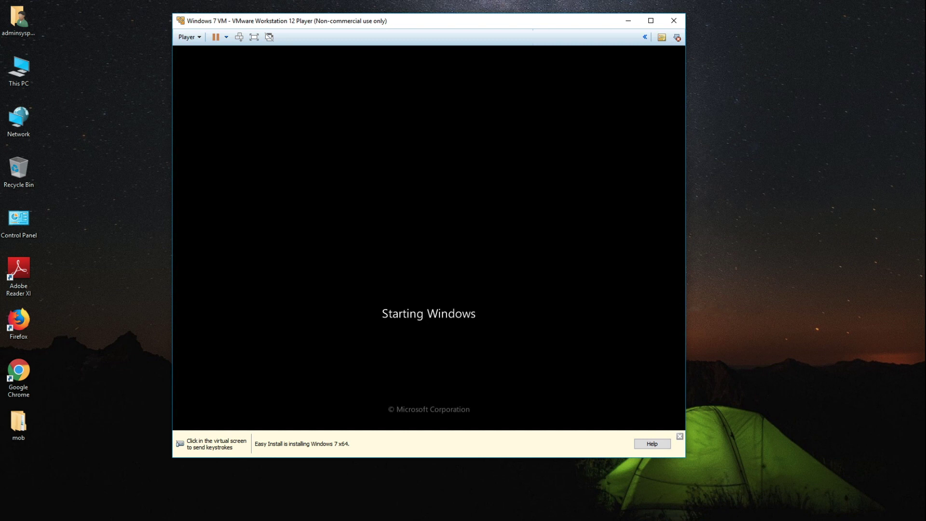
click(680, 436)
drag(423, 20, 424, 37)
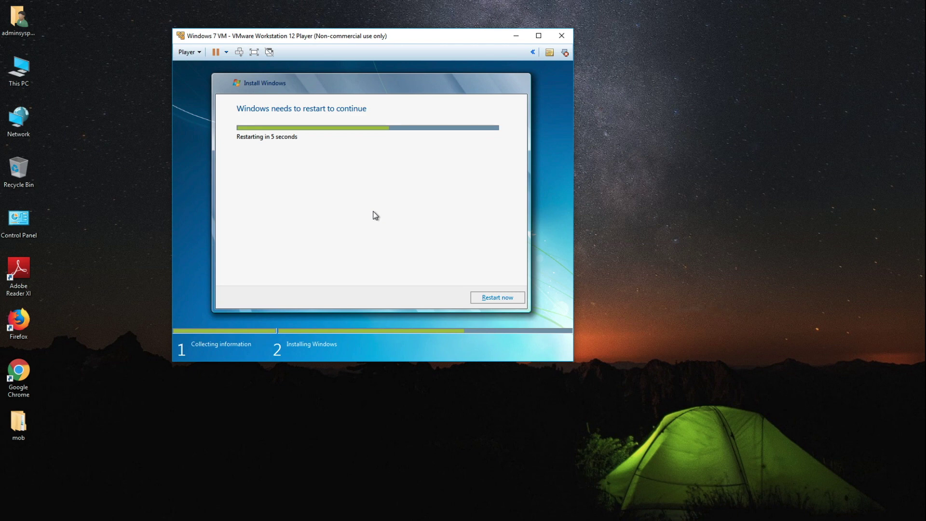
click(495, 298)
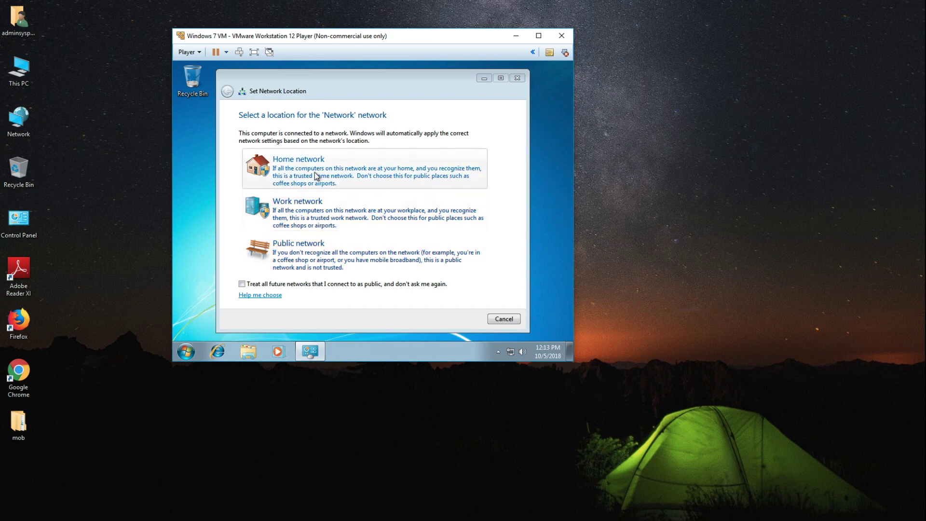
Step: Set the guest's network location to Work network and open Computer in the guest
click(306, 204)
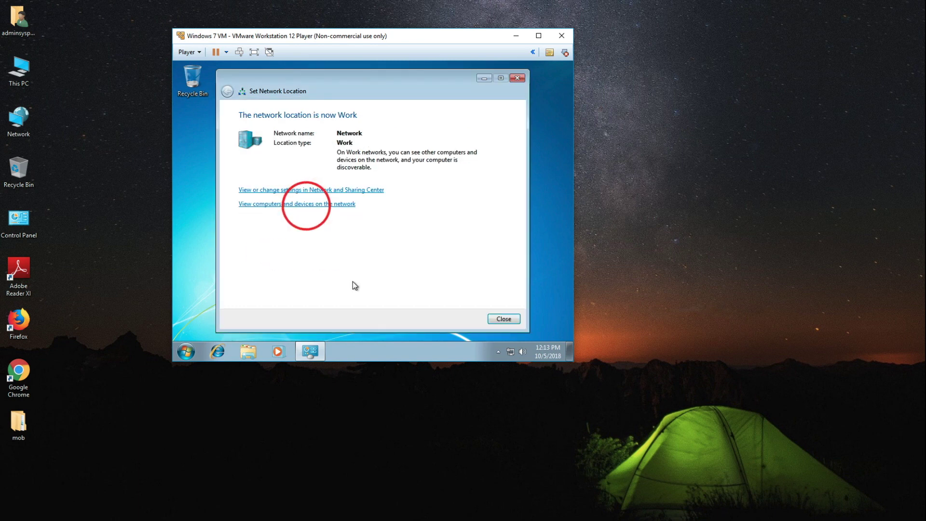
click(509, 319)
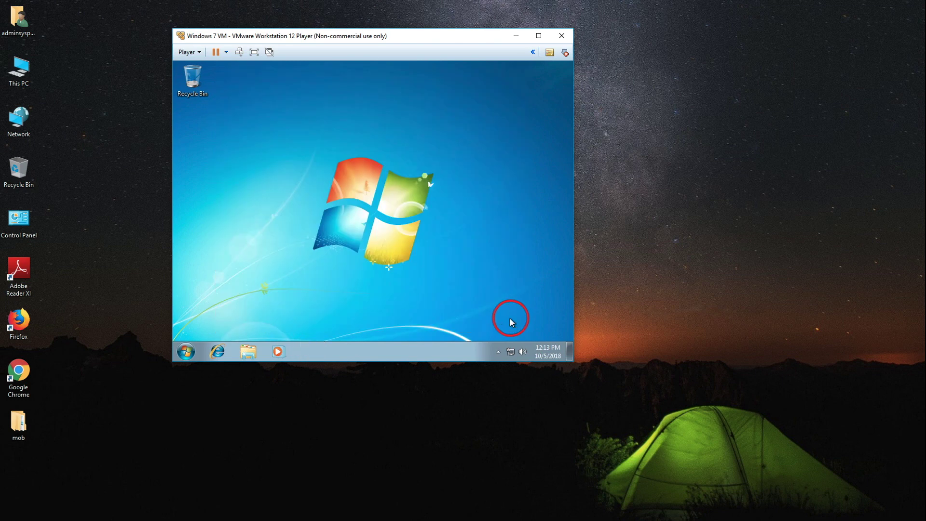
click(191, 355)
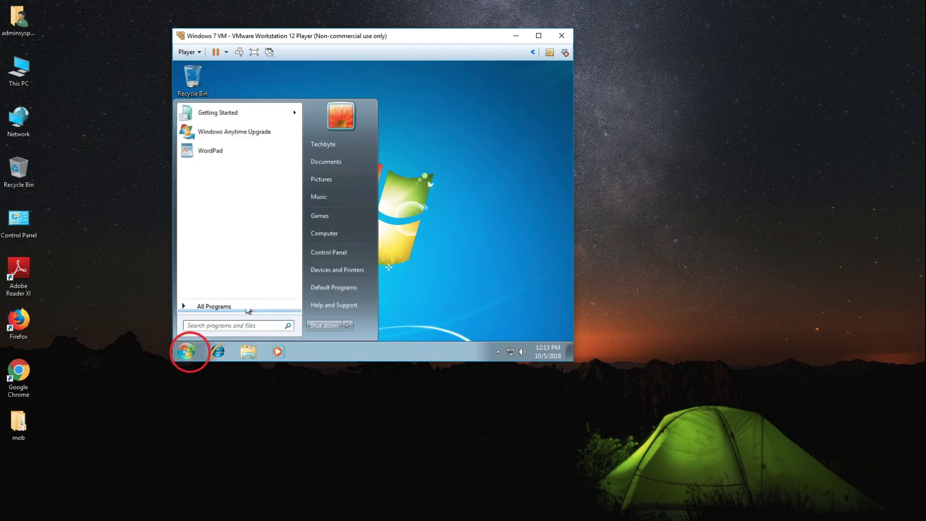
click(326, 234)
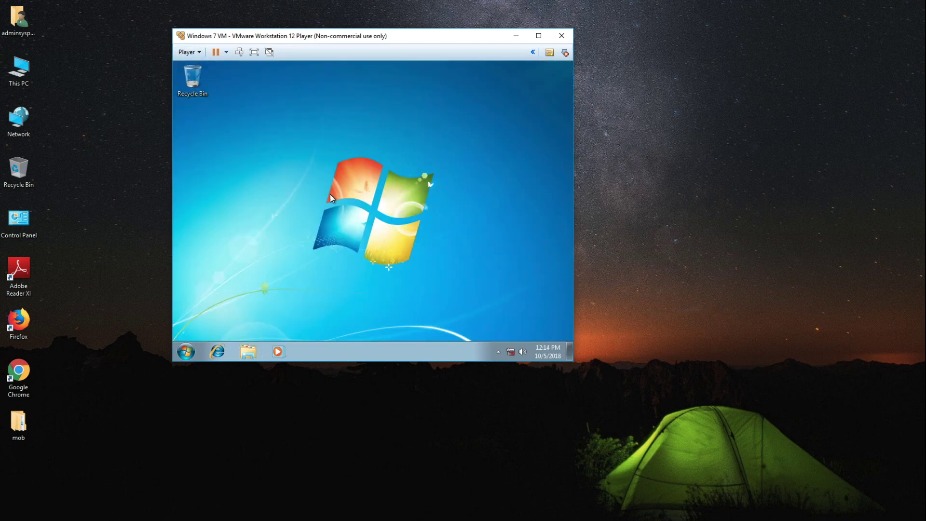
Step: Download VMware Tools for Windows 2000 and later, start its installation for the virtual machine, and dismiss the installation notice
click(190, 54)
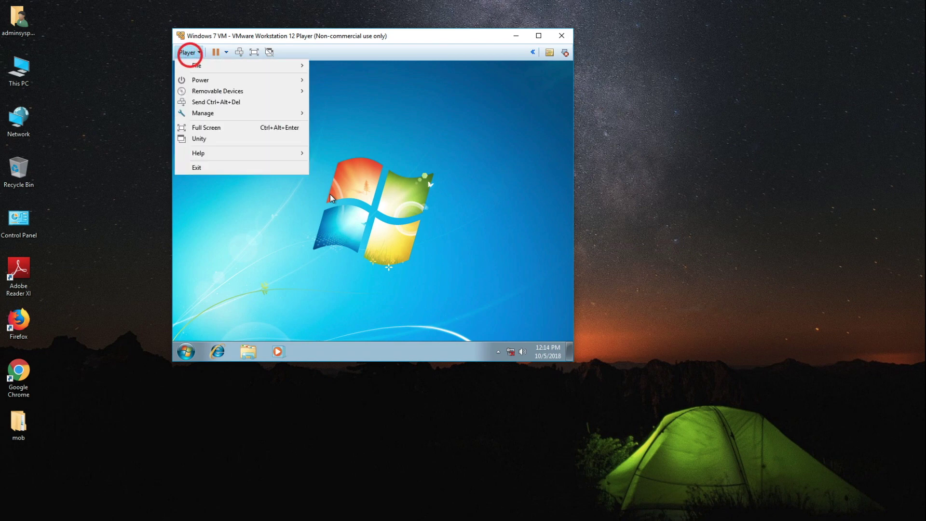
mouse_move(203, 113)
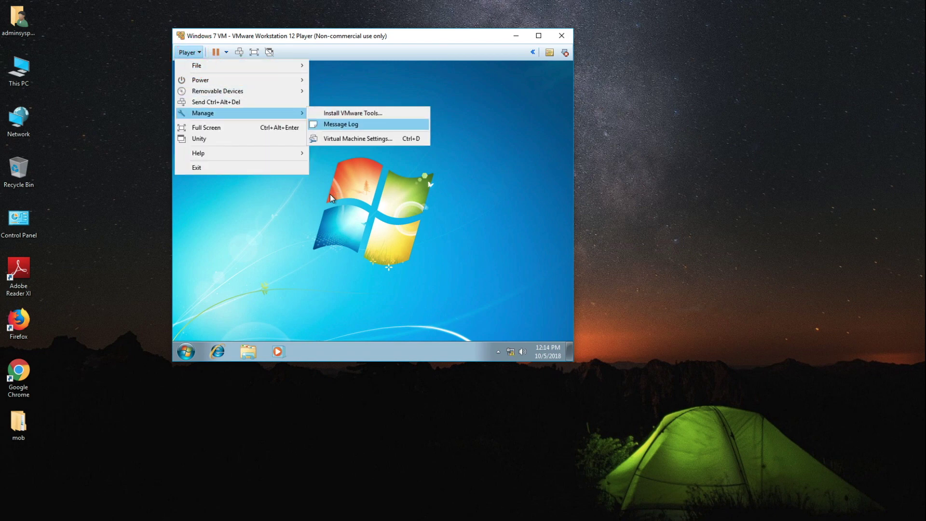
click(339, 112)
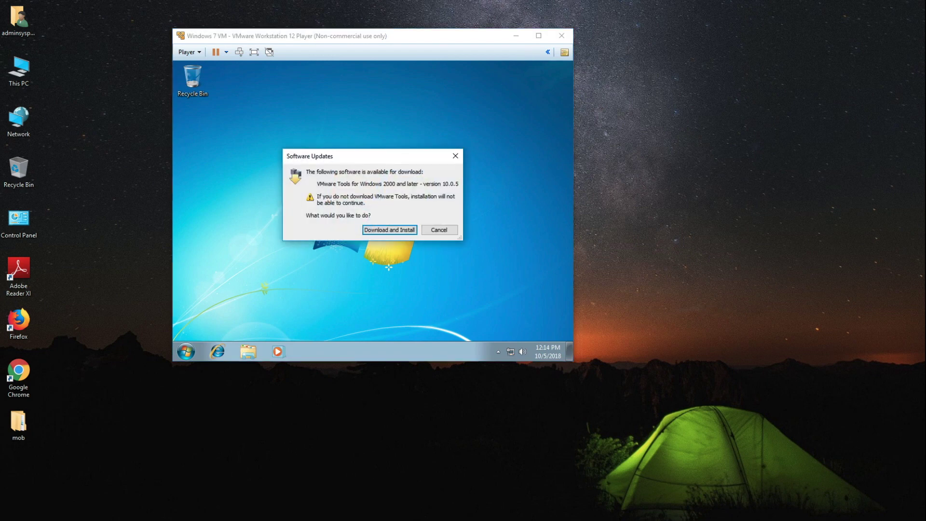
click(384, 230)
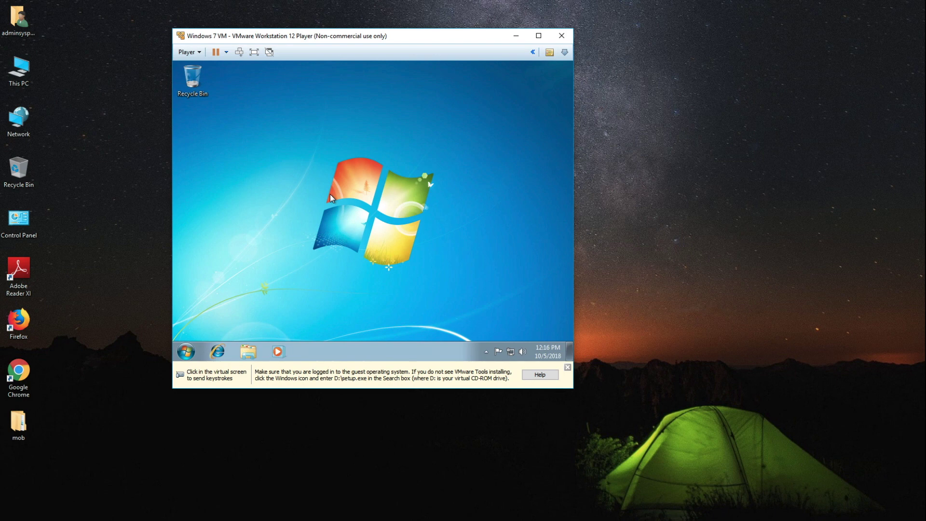
click(568, 367)
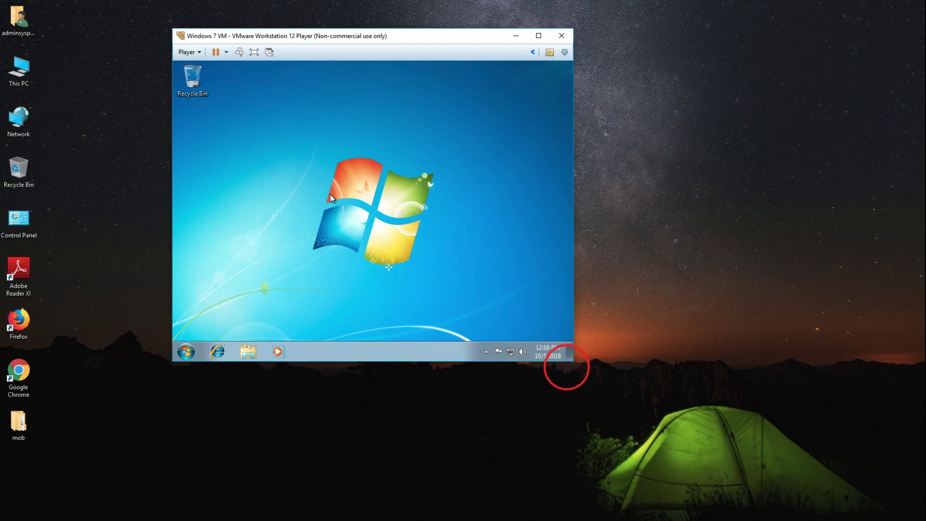
Step: Run setup64 from the guest's DVD Drive (D:) VMware Tools and minimize the file window
click(187, 352)
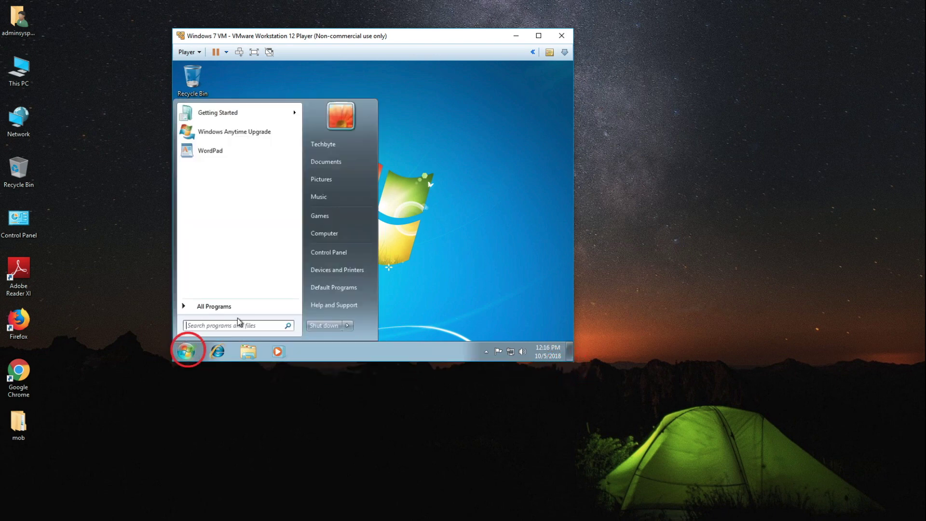
click(326, 235)
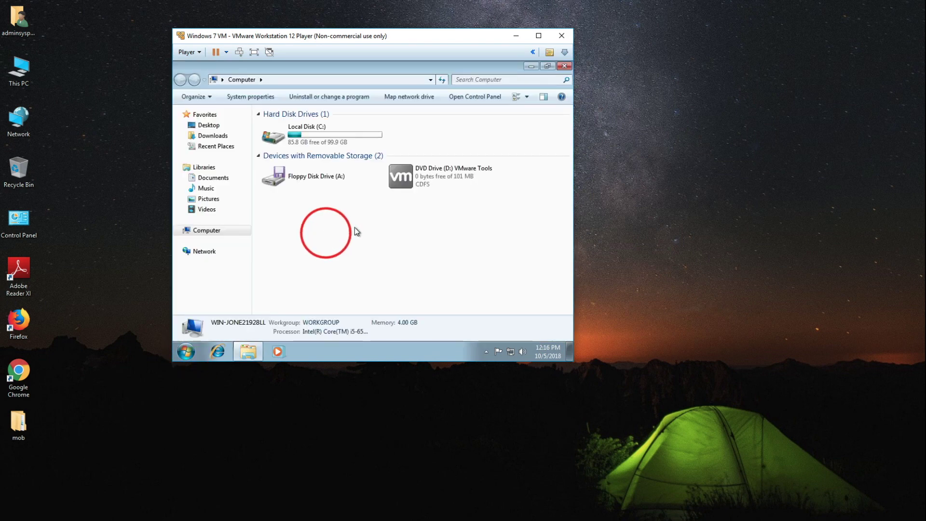
click(401, 177)
double_click(401, 177)
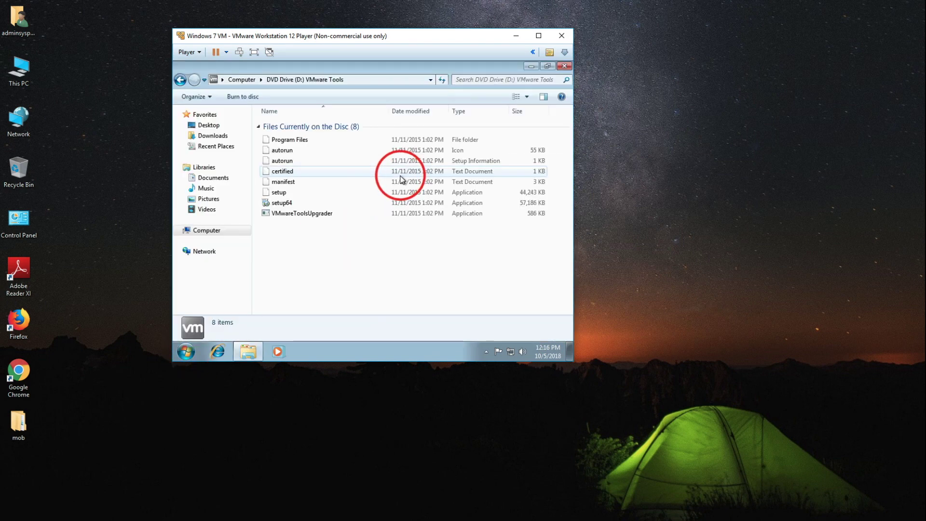
double_click(284, 203)
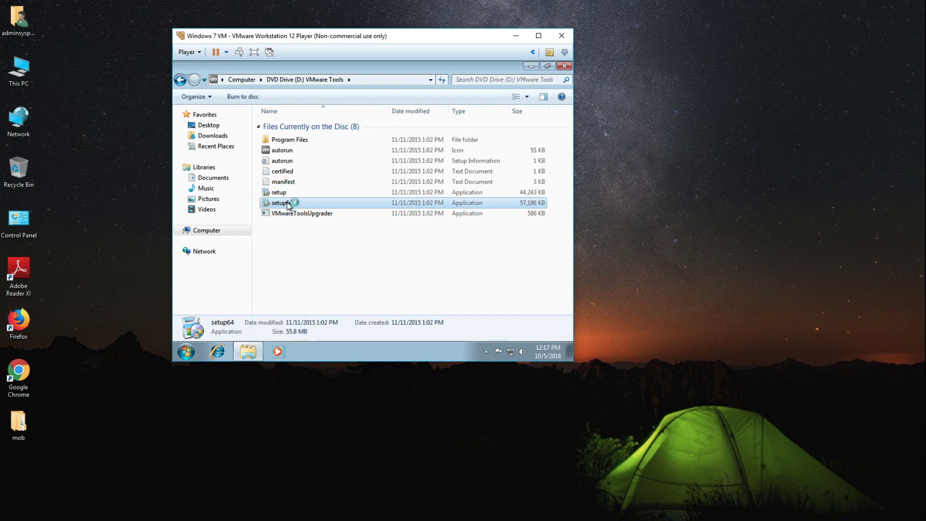
click(415, 230)
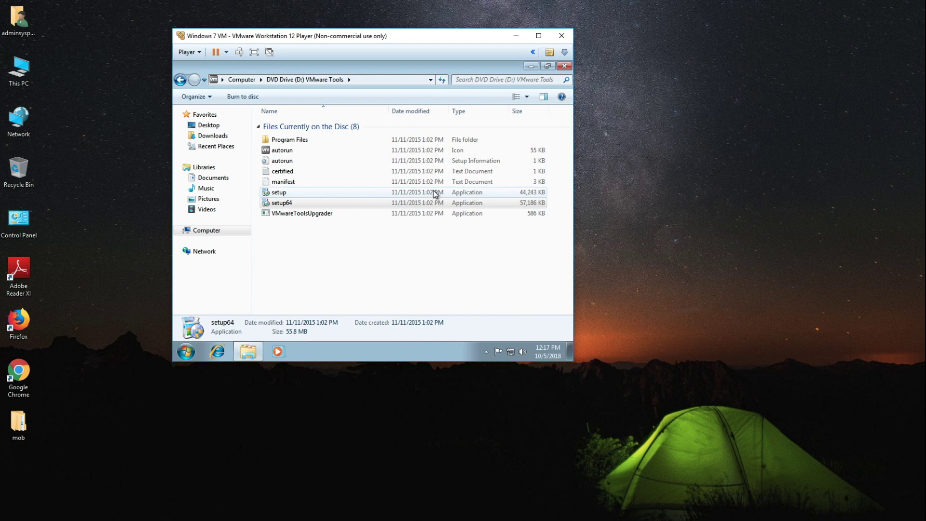
click(531, 66)
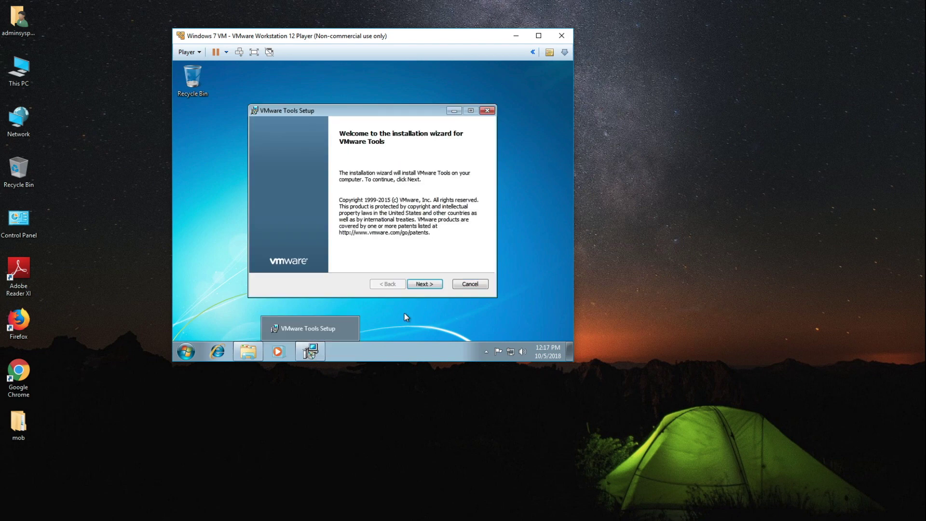
Step: Install VMware Tools with the Complete setup type and restart the guest system
click(428, 286)
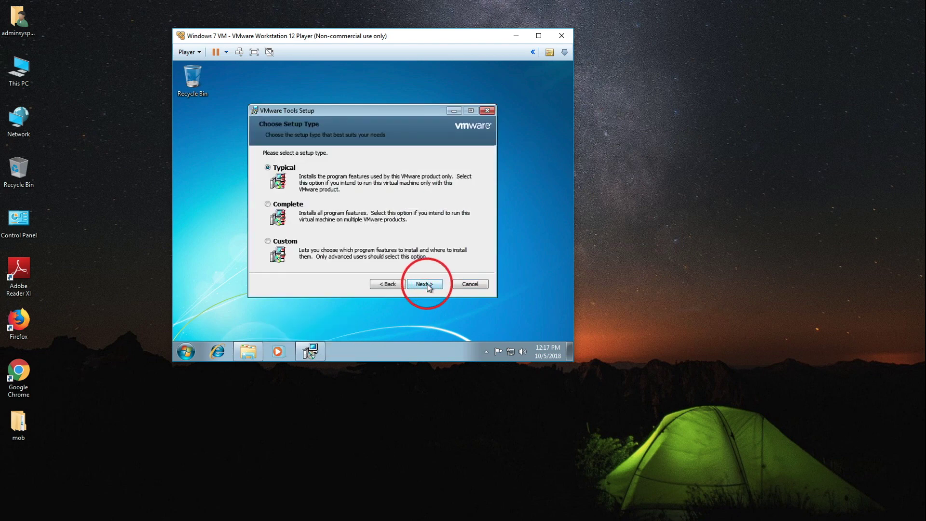
click(291, 207)
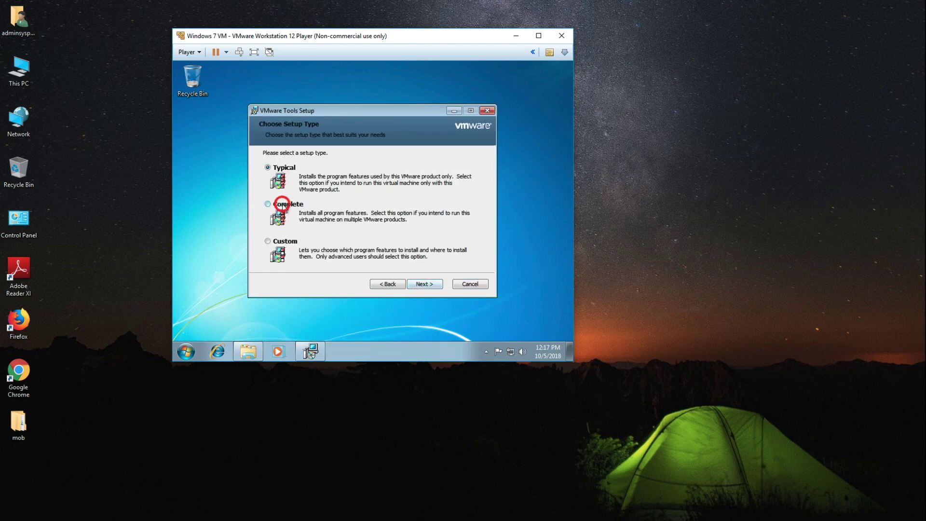
click(418, 285)
click(418, 285)
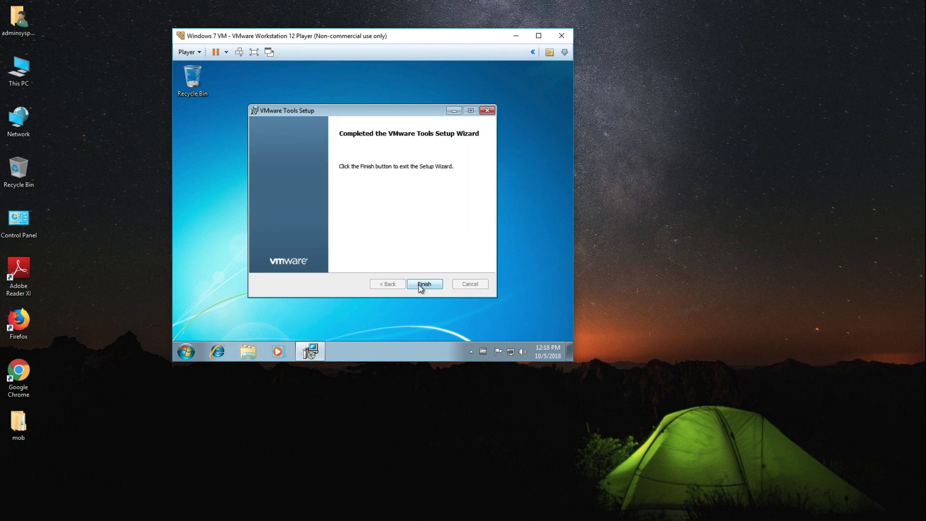
click(418, 284)
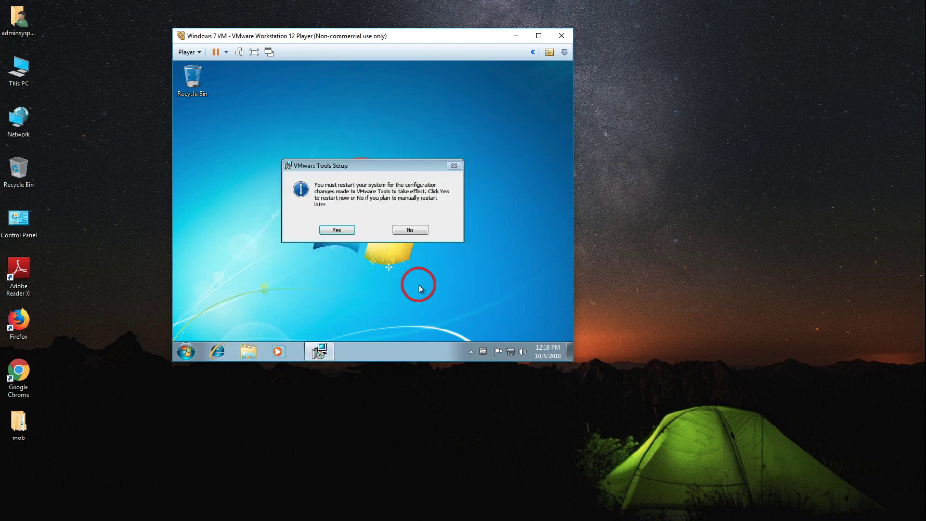
click(338, 231)
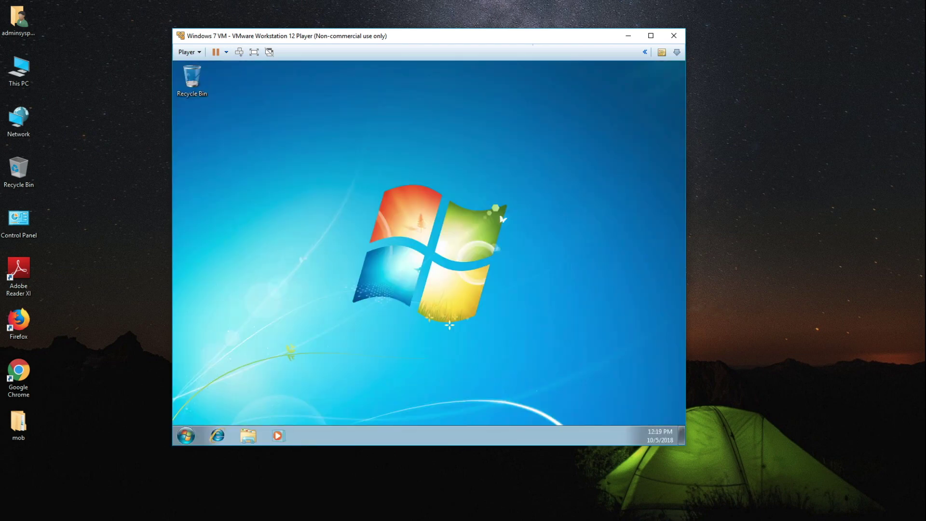
Step: Switch the virtual machine to full screen and open the system properties of the guest computer
click(255, 52)
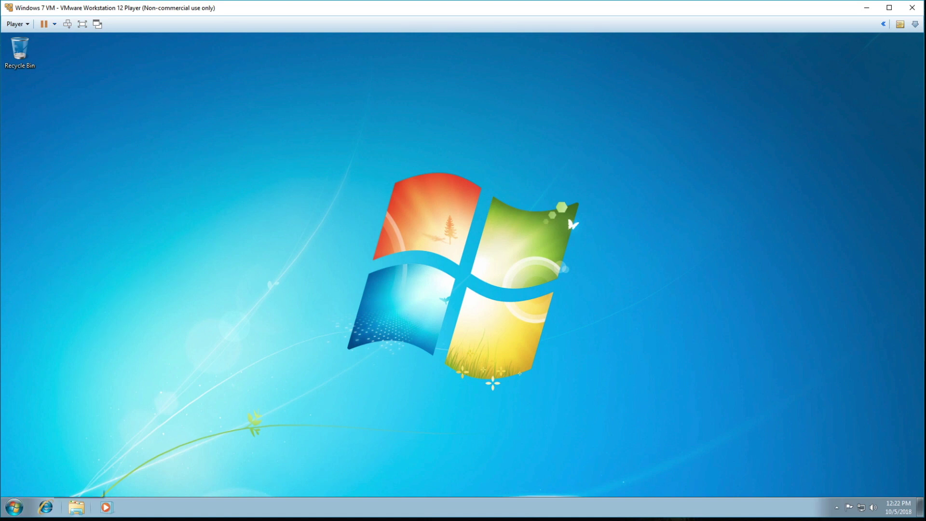
click(76, 507)
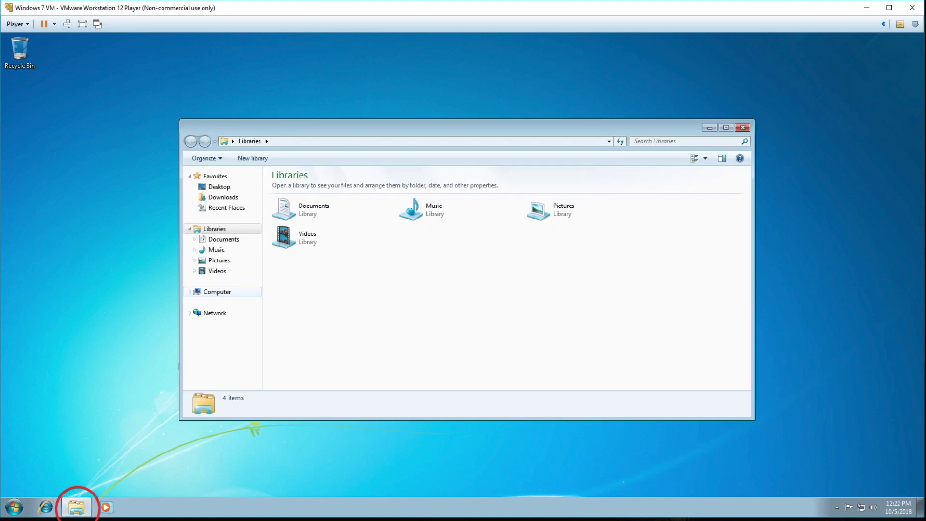
right_click(215, 292)
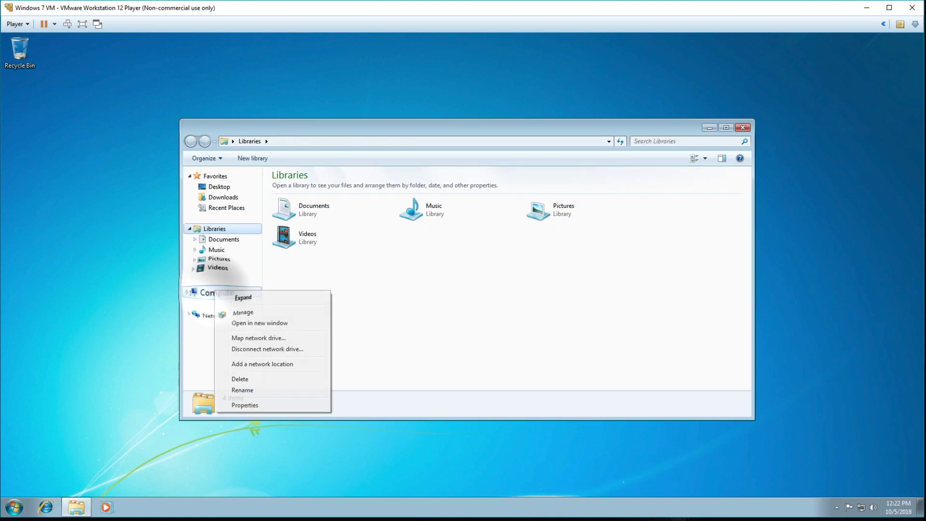
click(243, 403)
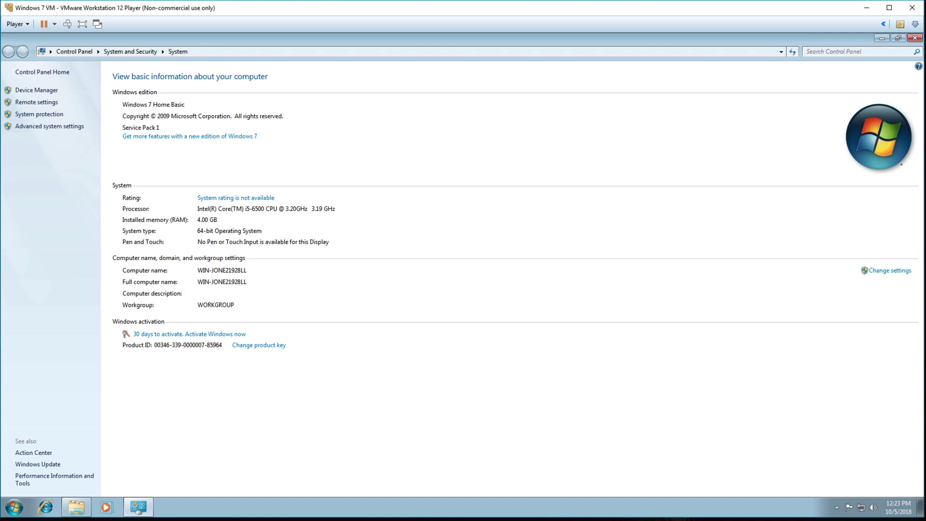
Step: Rename the guest computer as Techbyte and restart it to apply the change
click(877, 271)
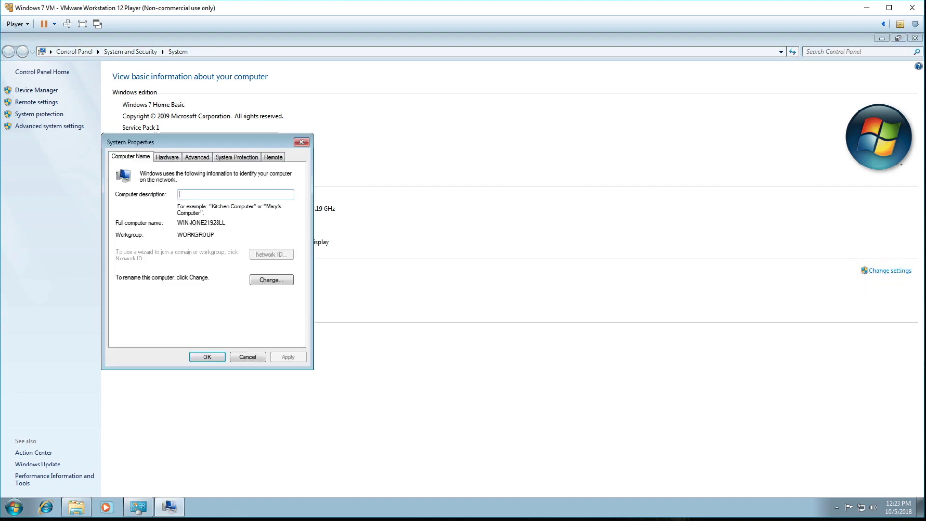
click(270, 280)
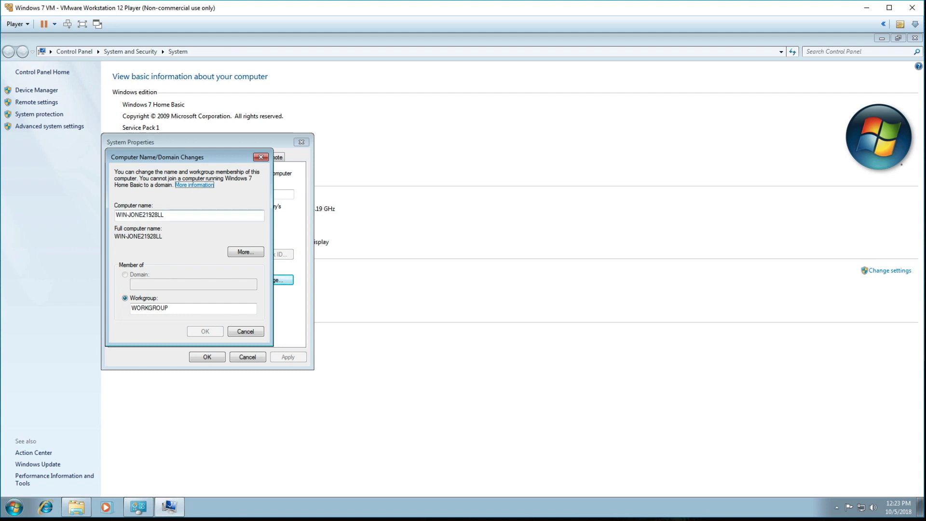
double_click(175, 215)
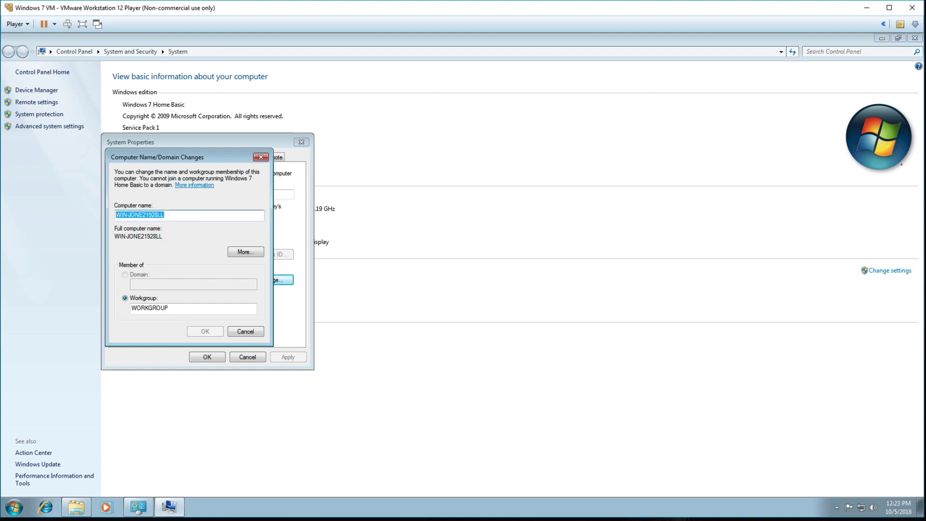
text(Techbyte)
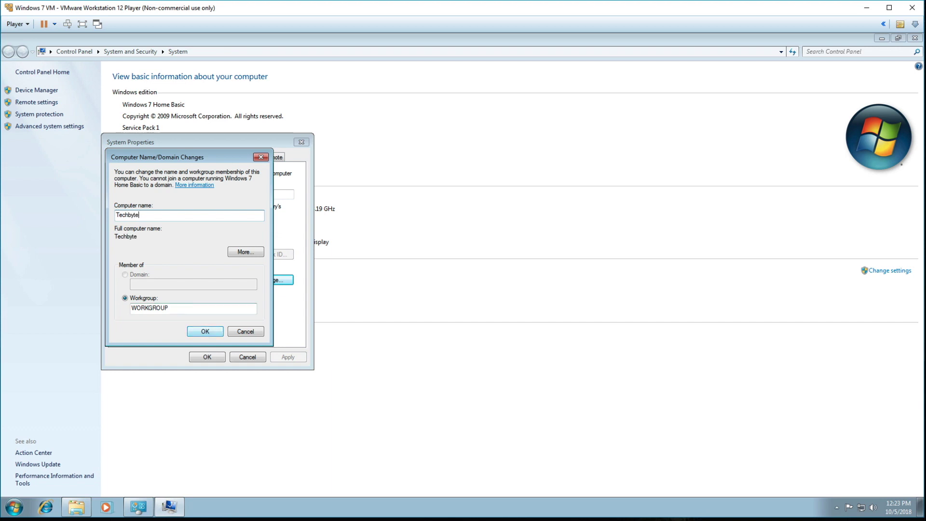
click(206, 331)
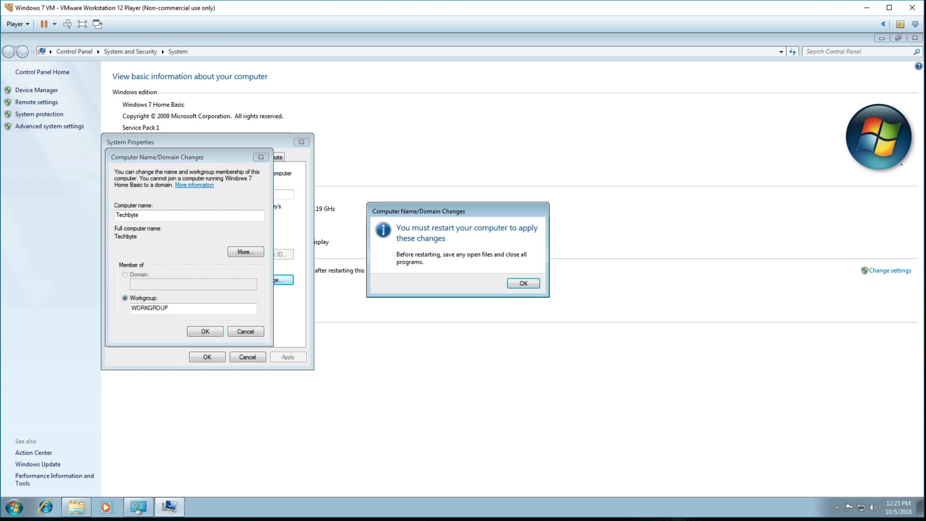
click(519, 283)
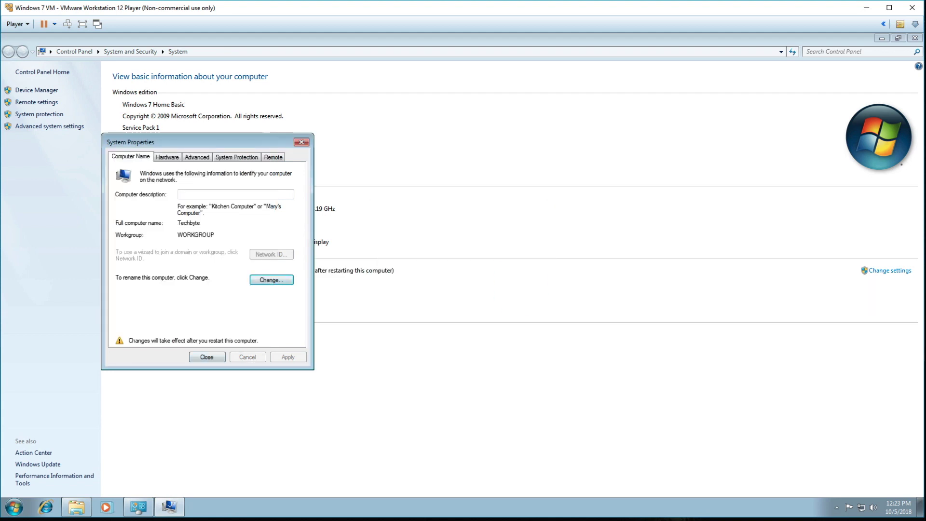
click(215, 355)
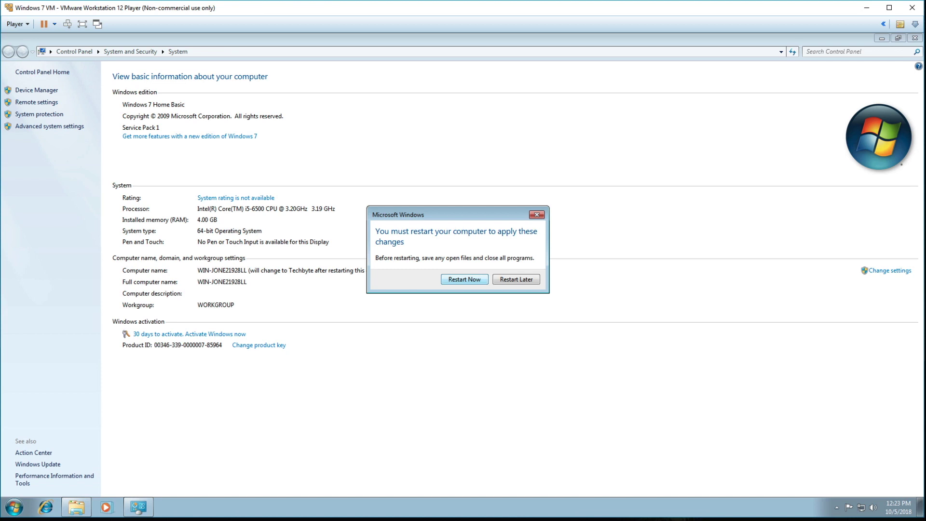
click(480, 279)
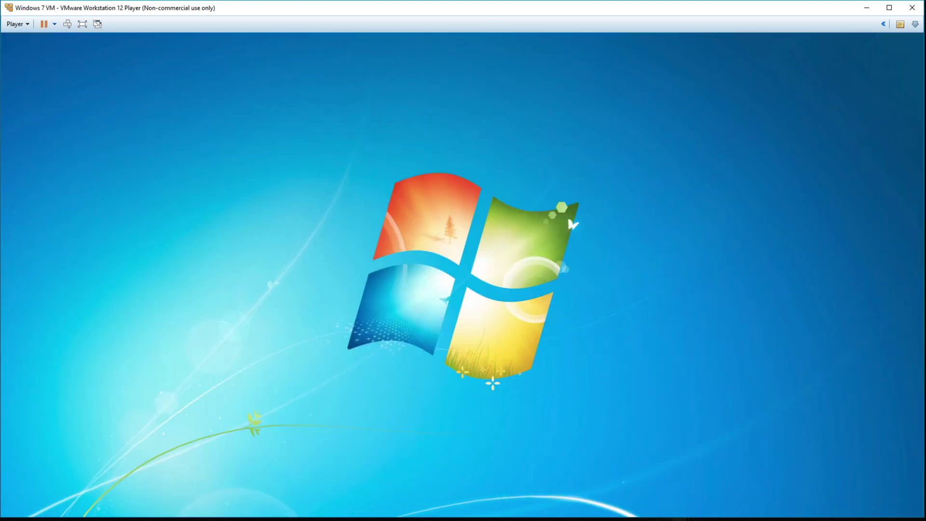